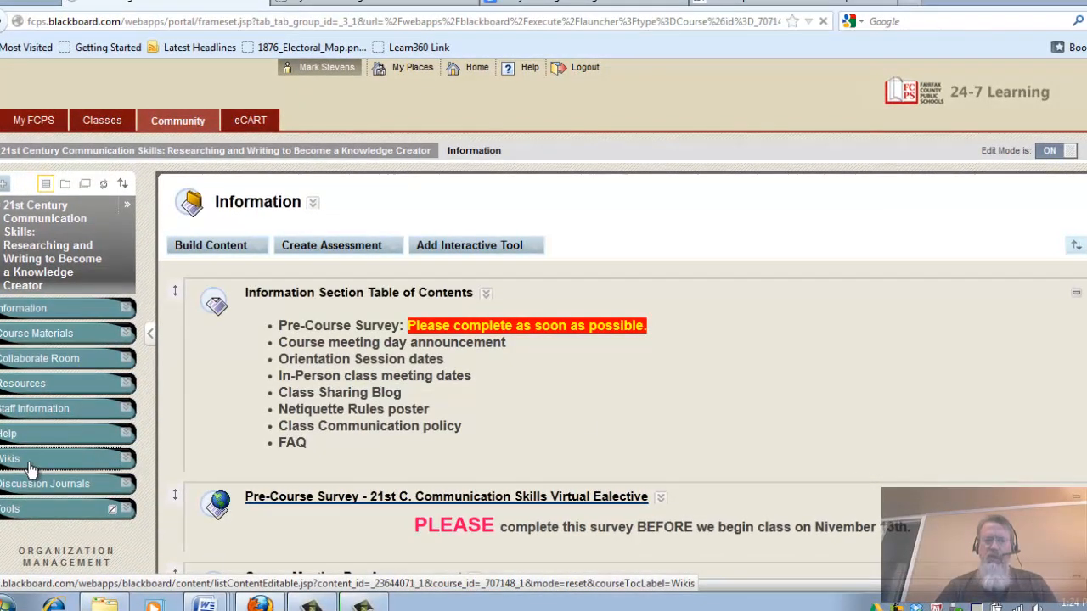
Open the Test Student 2 wiki from the Practice Wikis folder of the course's Wikis section
left_click(33, 466)
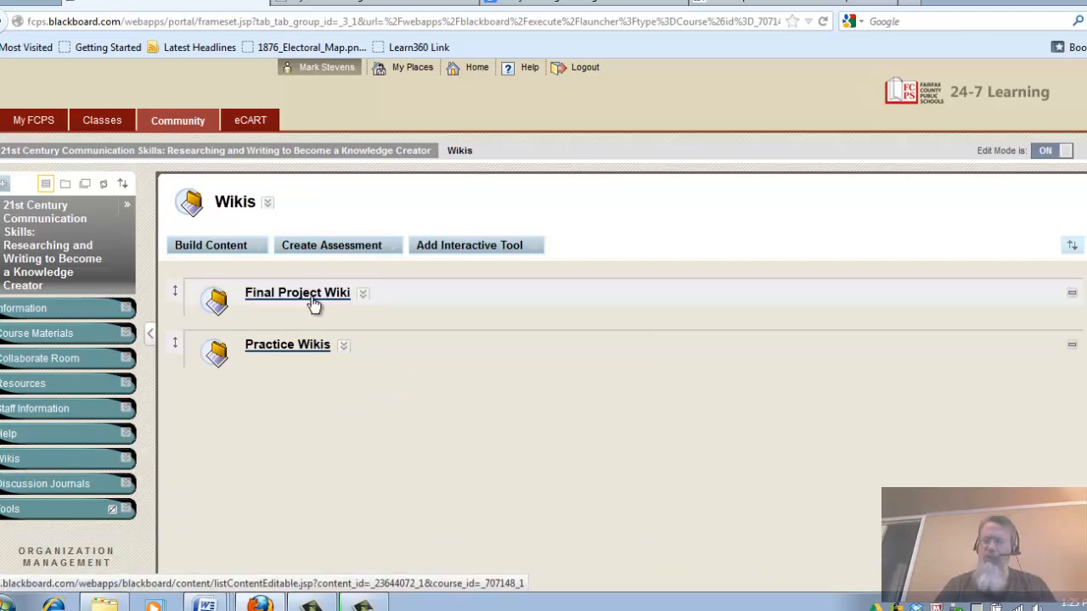
left_click(293, 348)
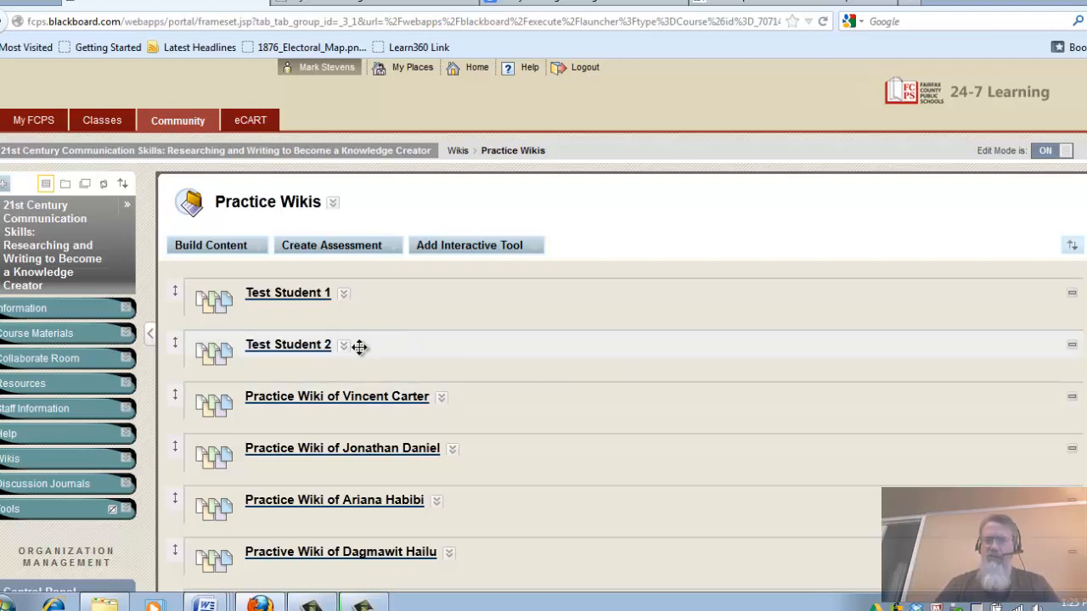
left_click(321, 350)
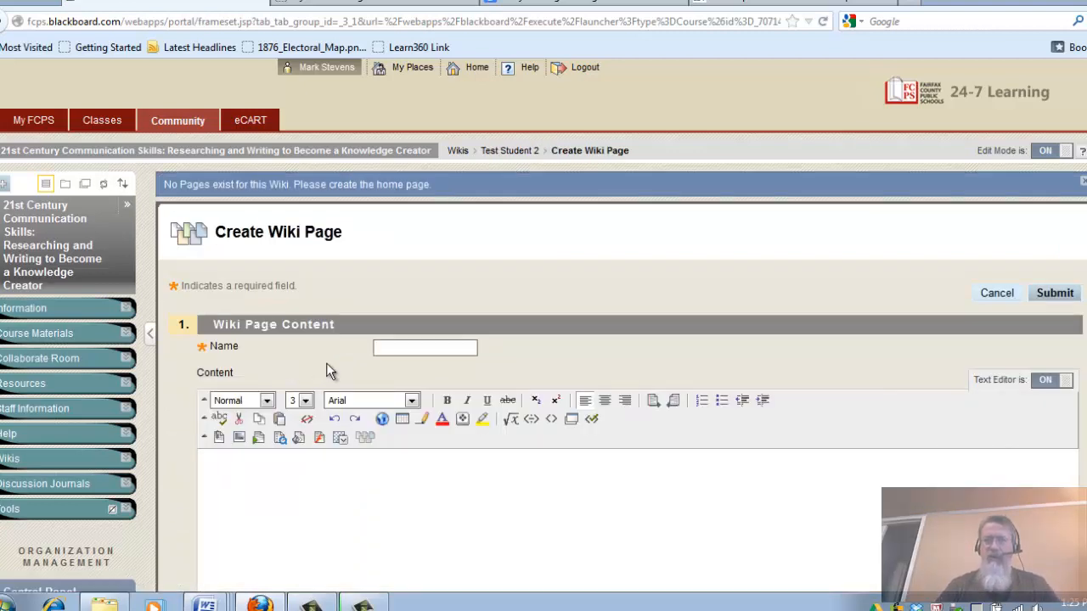
Create the wiki's home page with the name "Main Page" and submit it without content
left_click(416, 349)
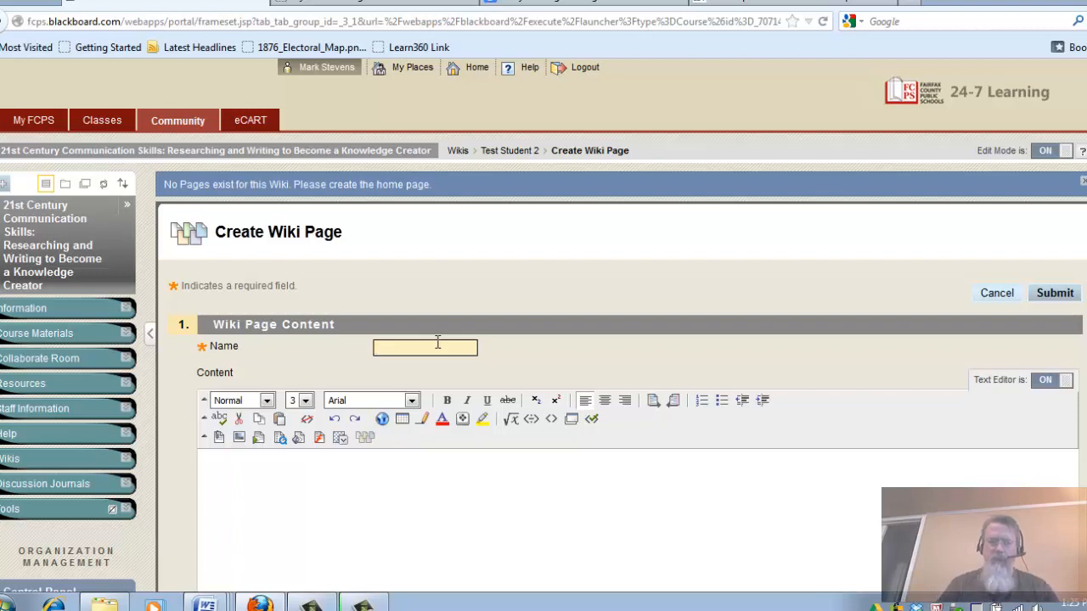
type("M")
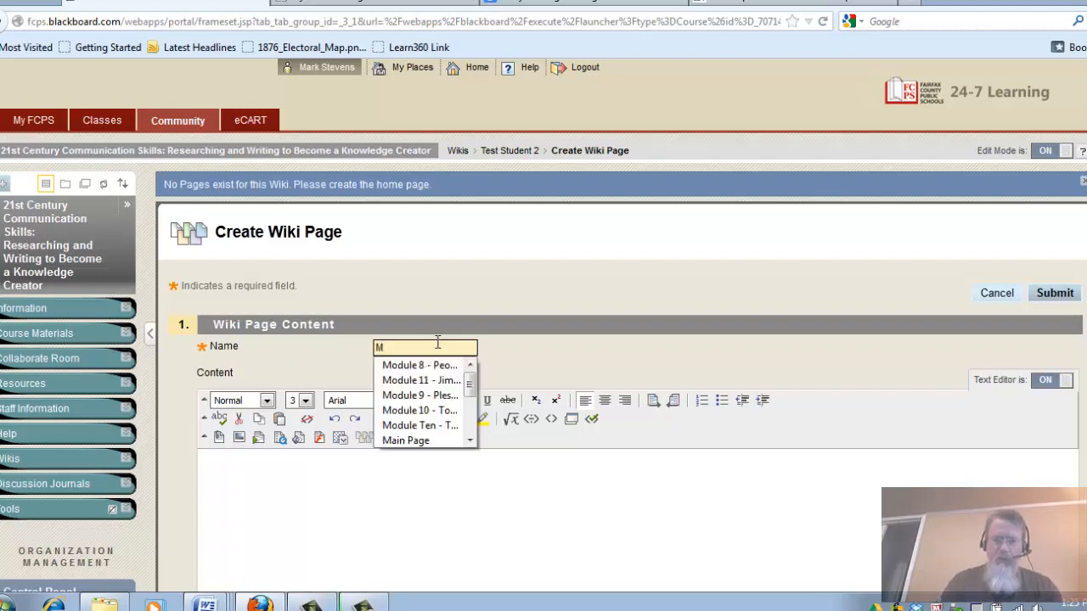
type("ain ")
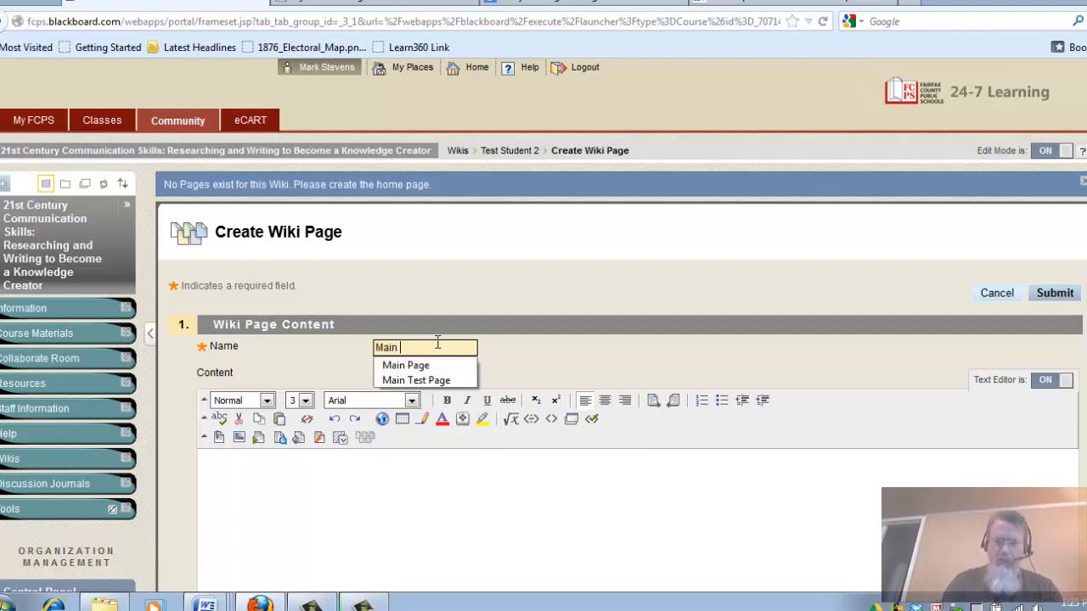
type("Page")
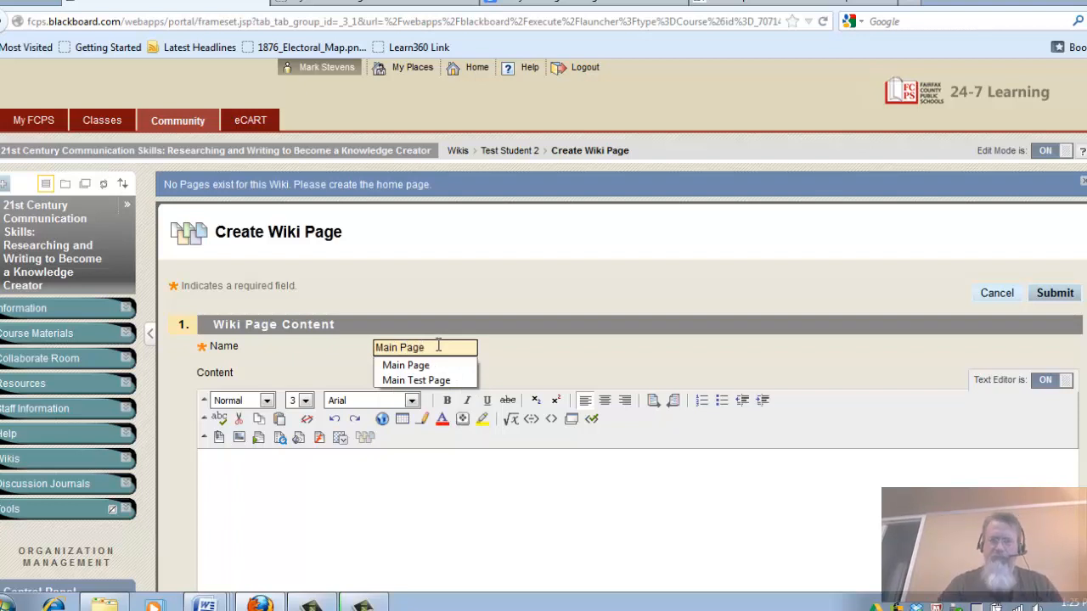
left_click(1058, 299)
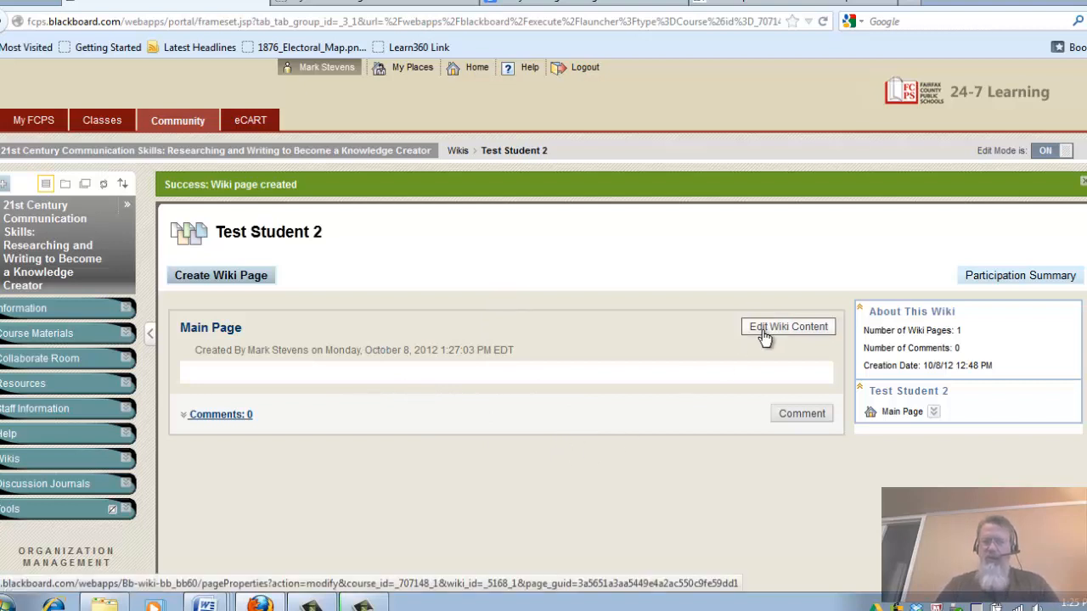
Return to the Test Student 2 wiki through Practice Wikis and open its Main Page for editing
left_click(23, 470)
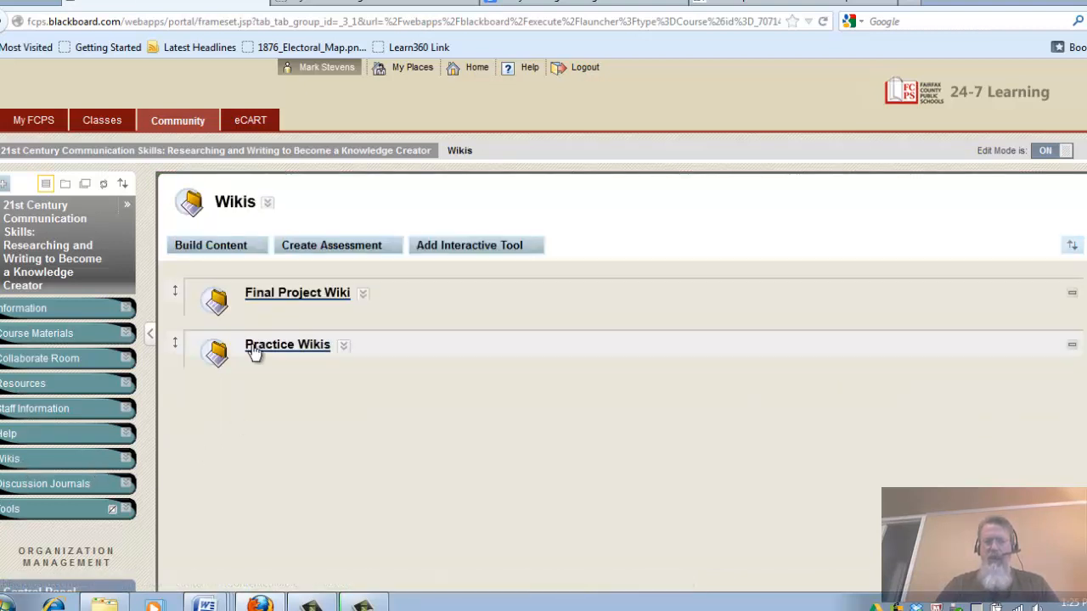
left_click(255, 350)
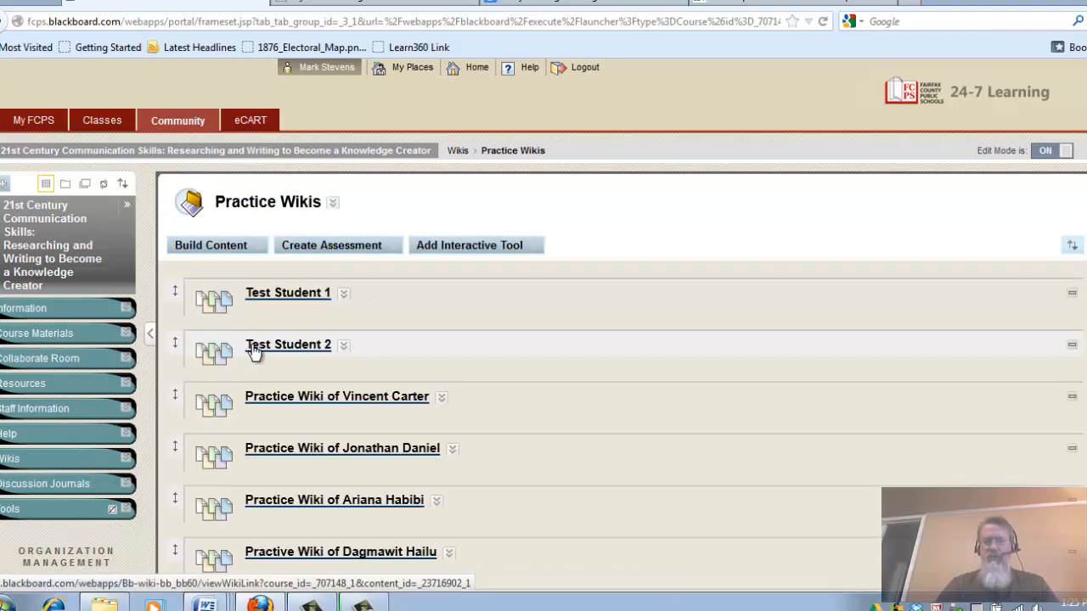
left_click(285, 346)
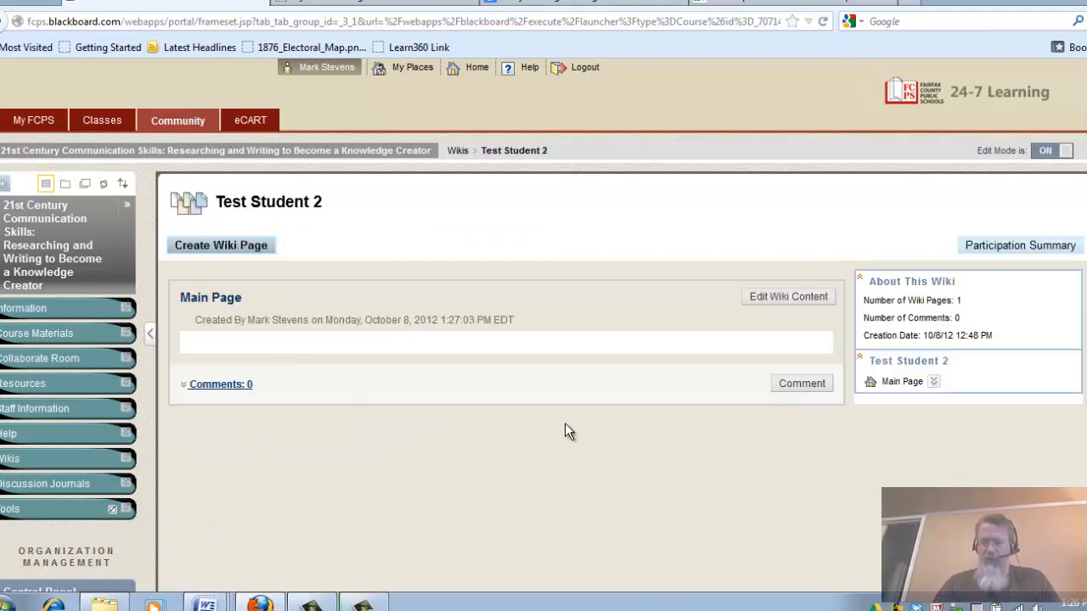
left_click(787, 297)
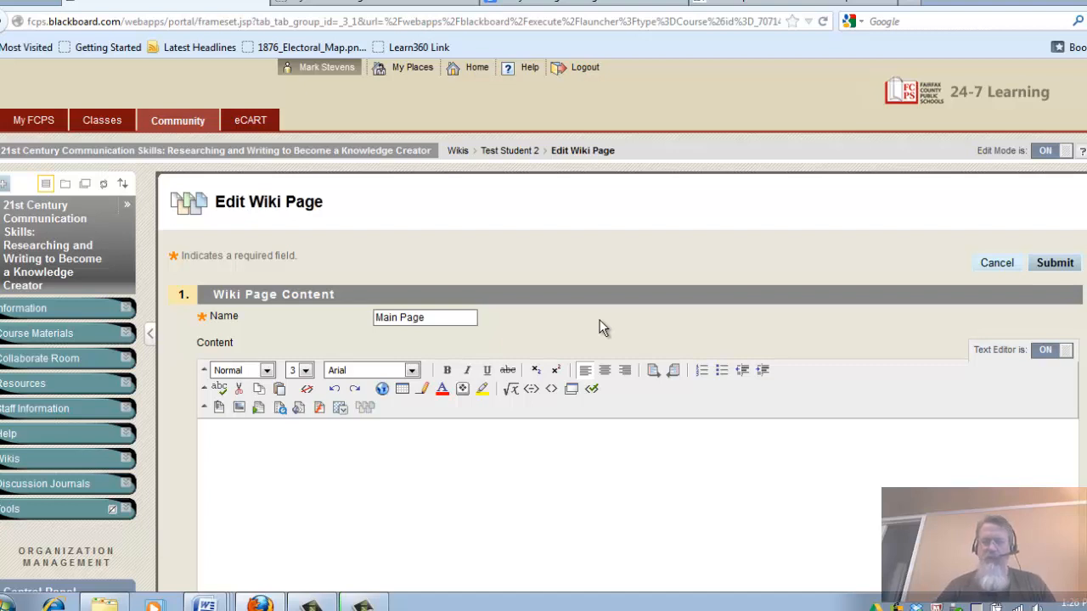
Enter the centred heading text "Test Header" in the page content, with both words capitalised
left_click(706, 443)
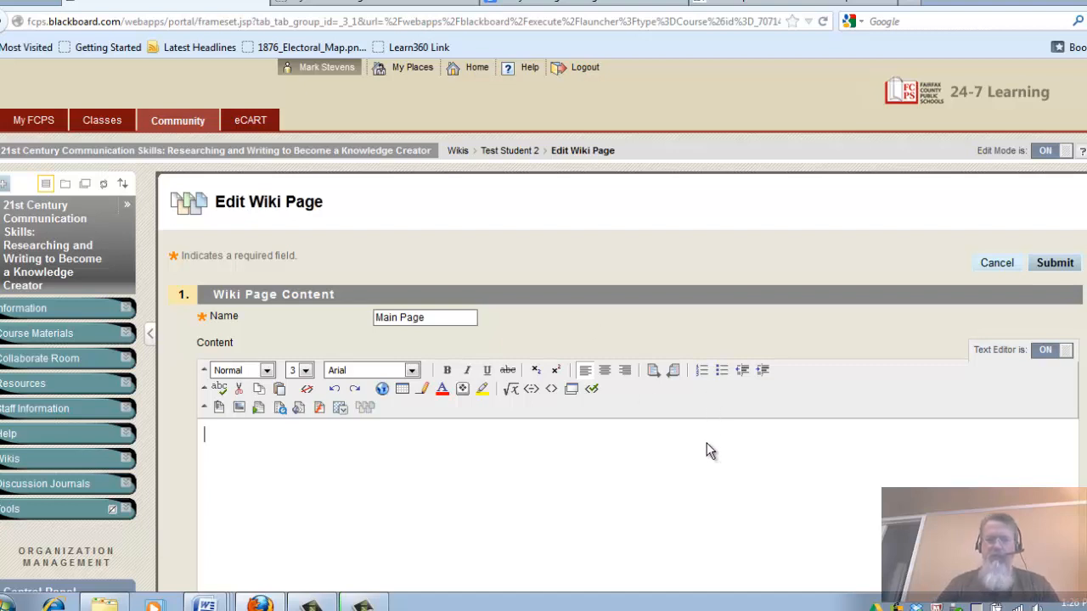
left_click(607, 372)
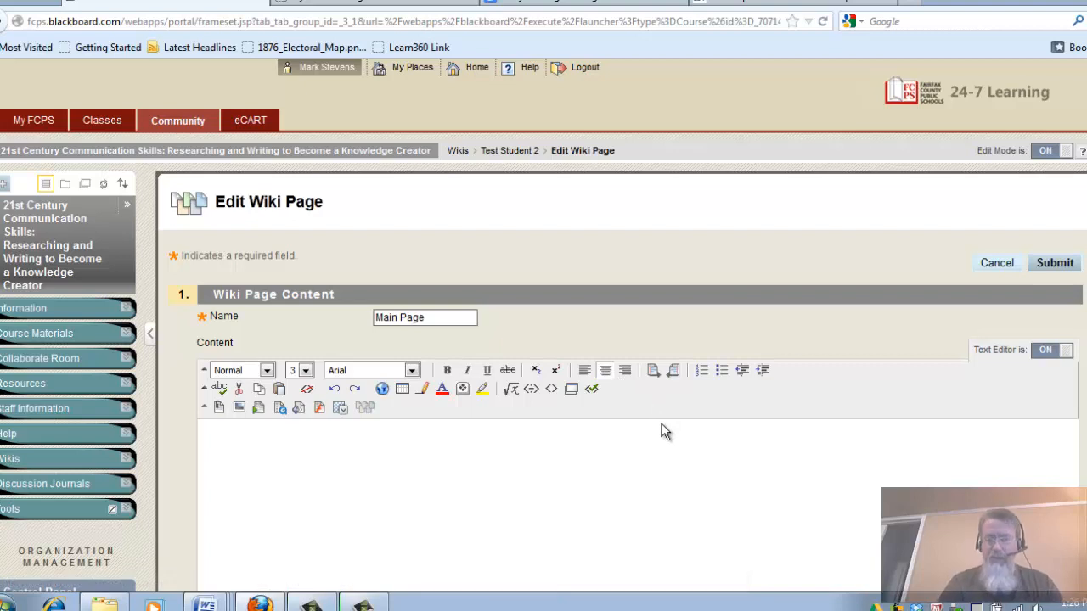
type("T")
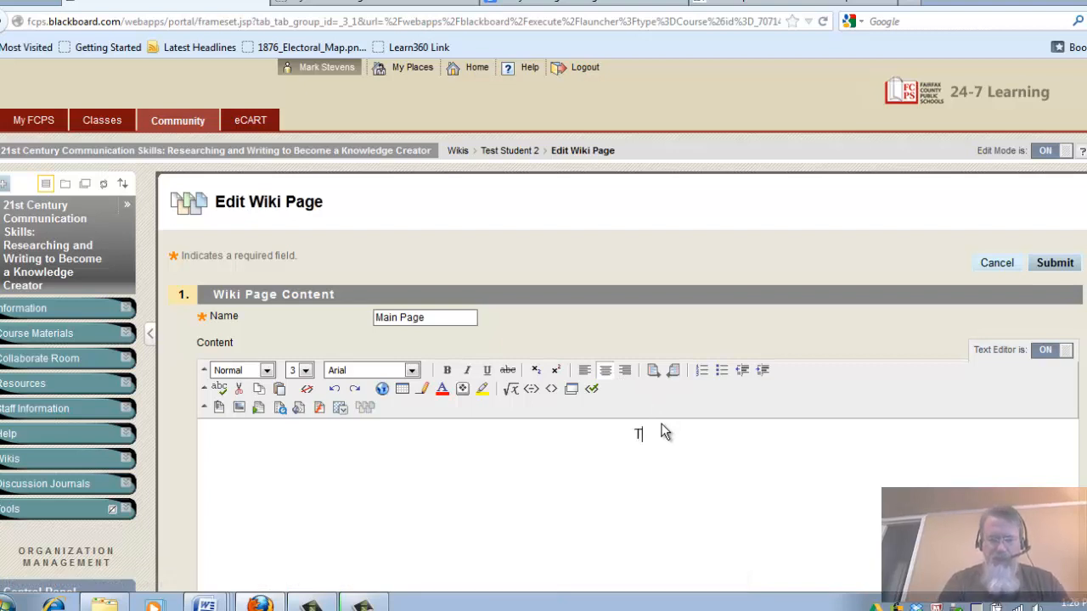
type("est header")
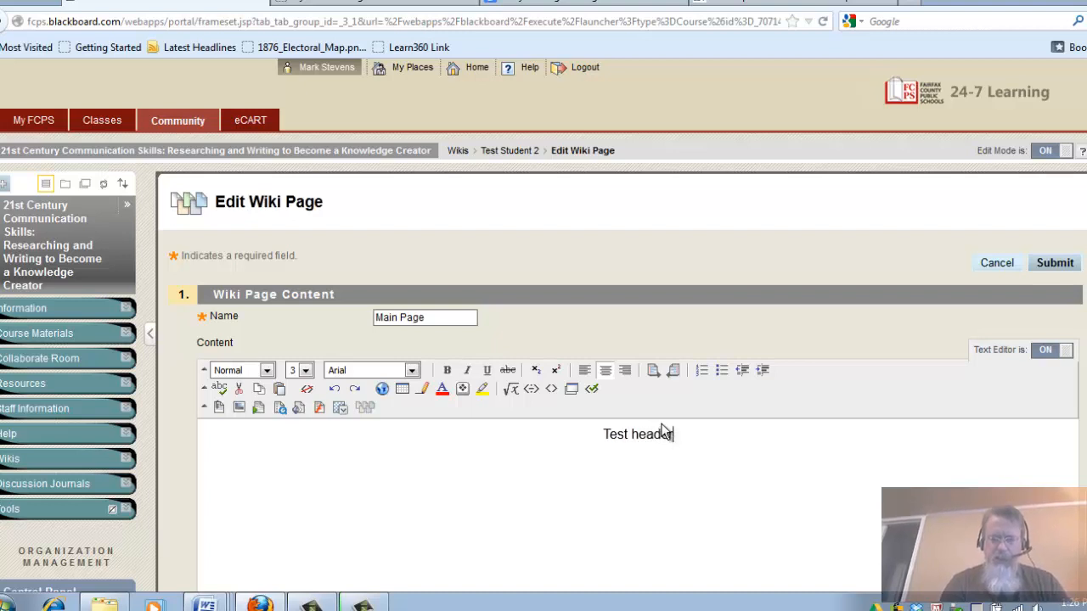
right_click(663, 430)
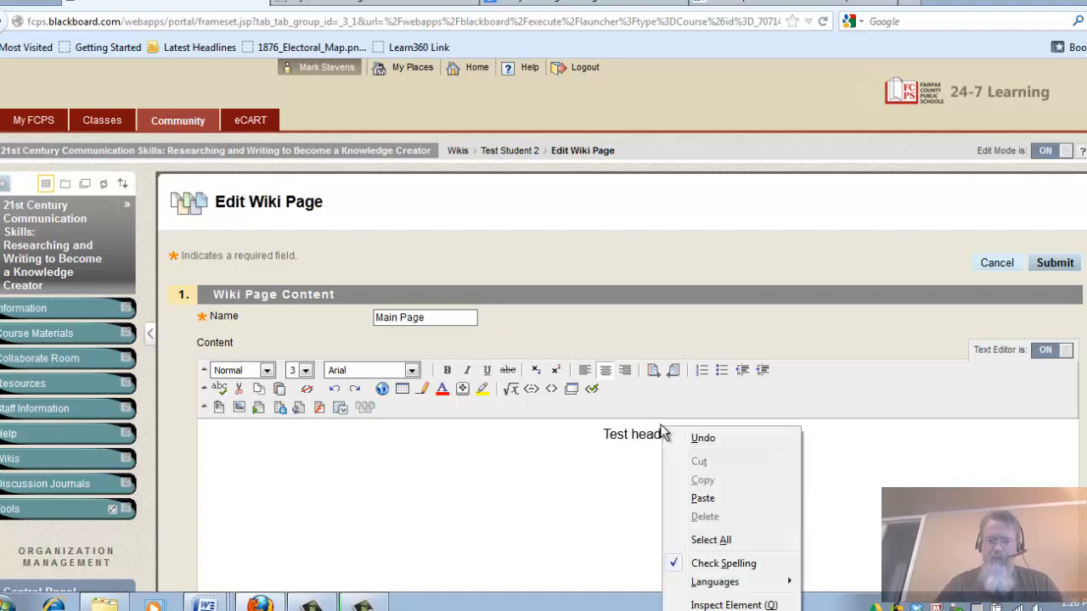
left_click(632, 437)
left_click_drag(632, 437, 637, 439)
type("H")
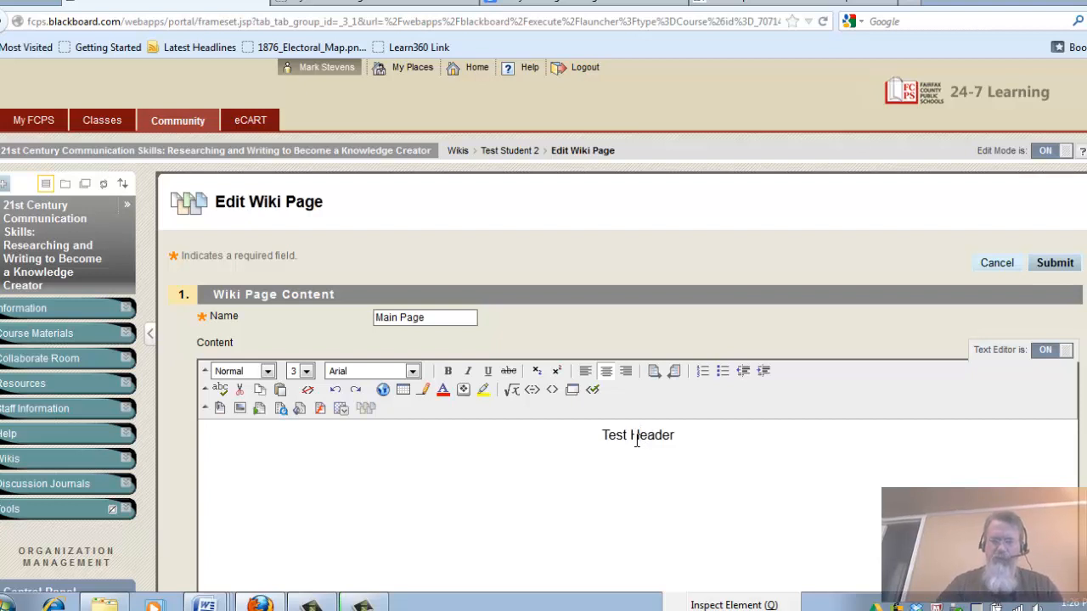
Make the whole "Test Header" line bold and set its font size to 7
left_click_drag(721, 440, 597, 440)
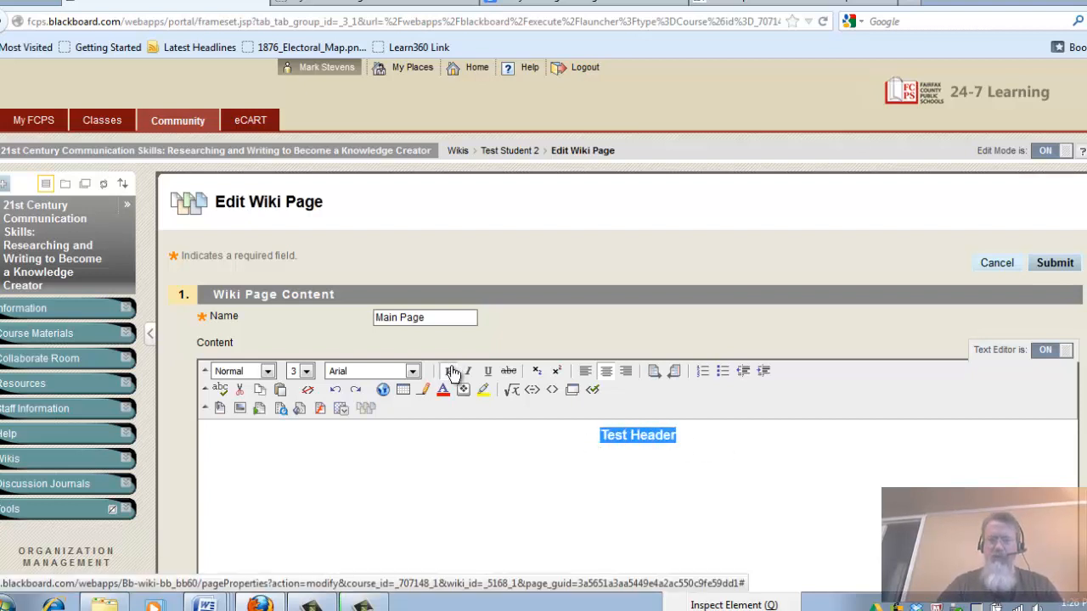
left_click(308, 373)
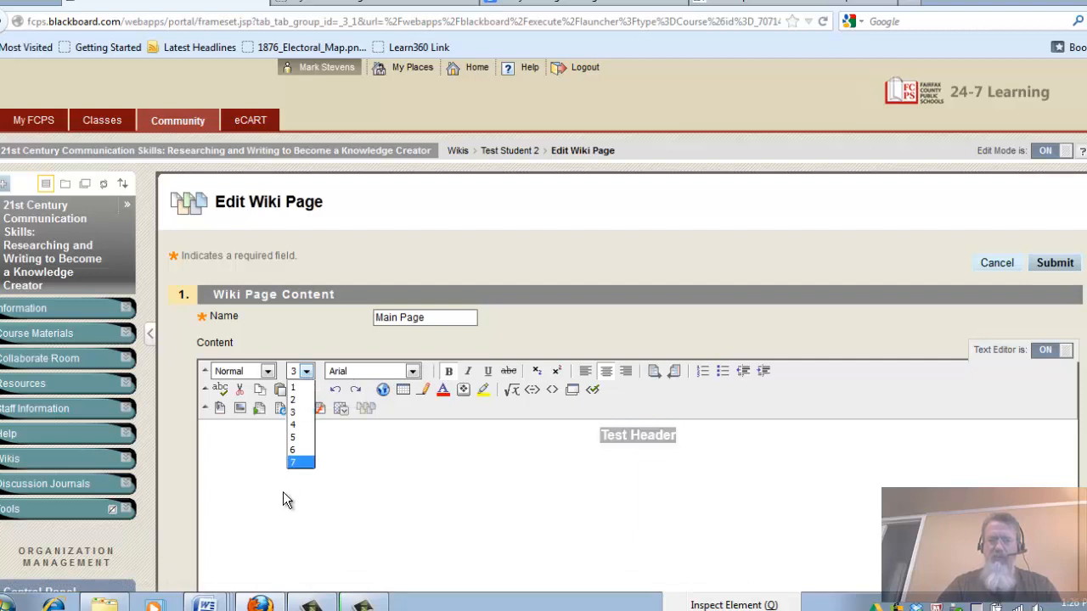
left_click(301, 462)
left_click(618, 465)
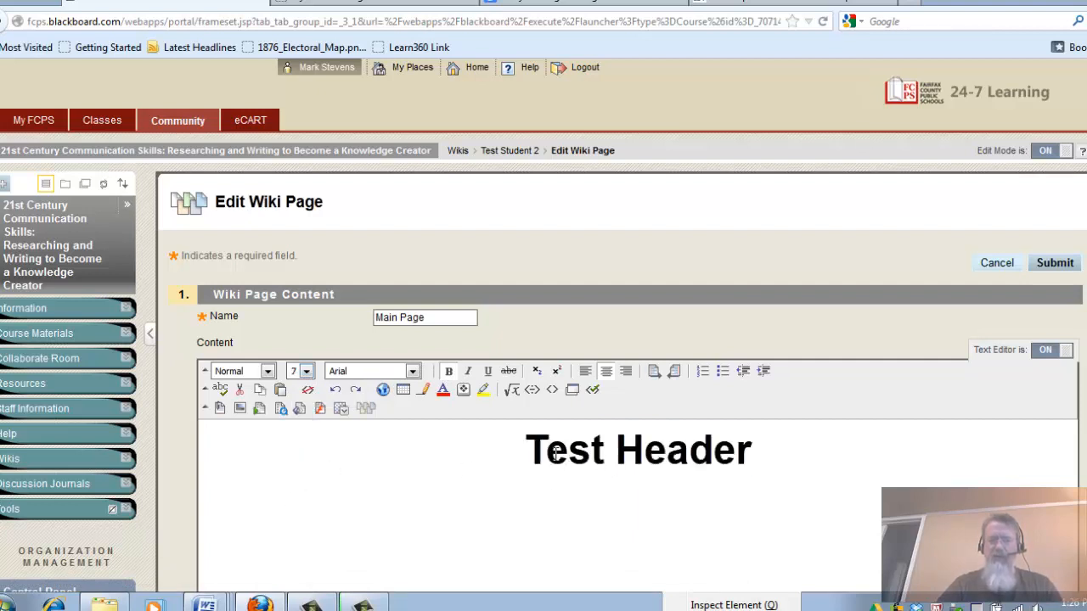
Set the letters "est" and "eader" in the header to font size 6 and submit the wiki page
left_click_drag(547, 452, 601, 455)
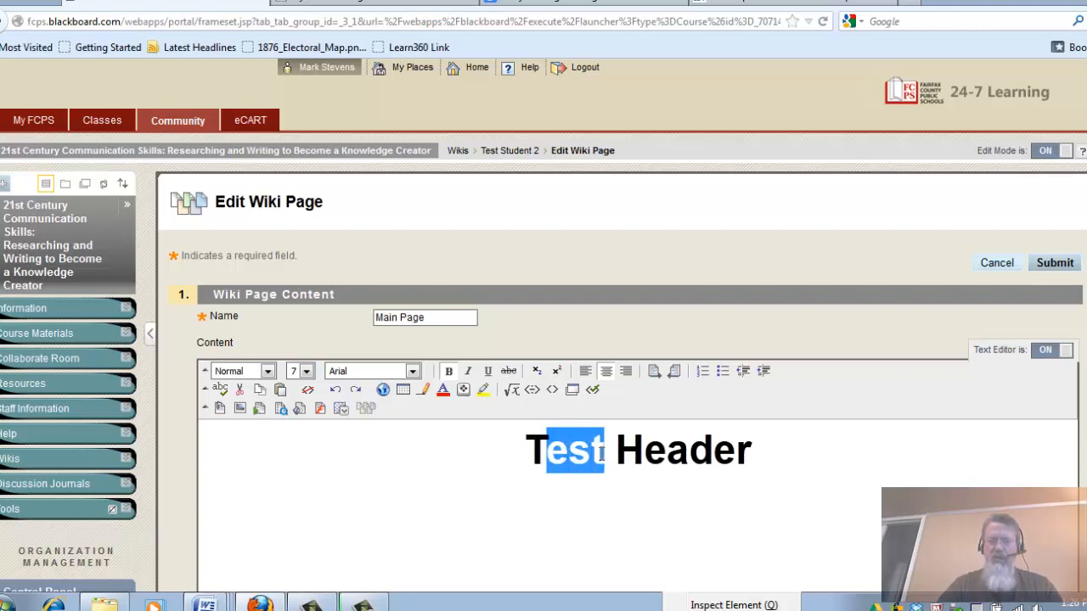
left_click(308, 372)
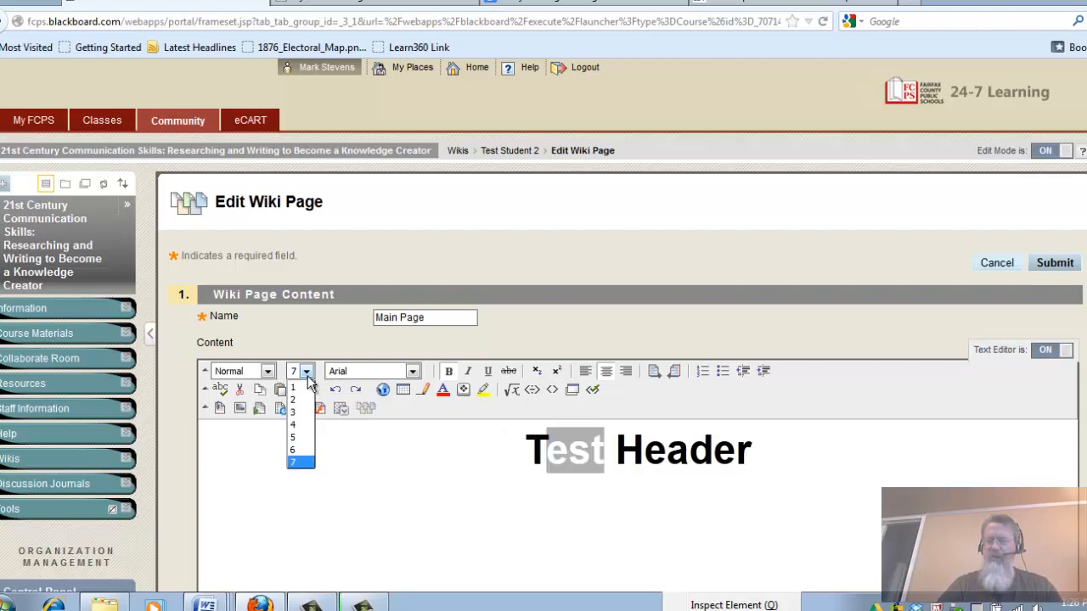
left_click(303, 450)
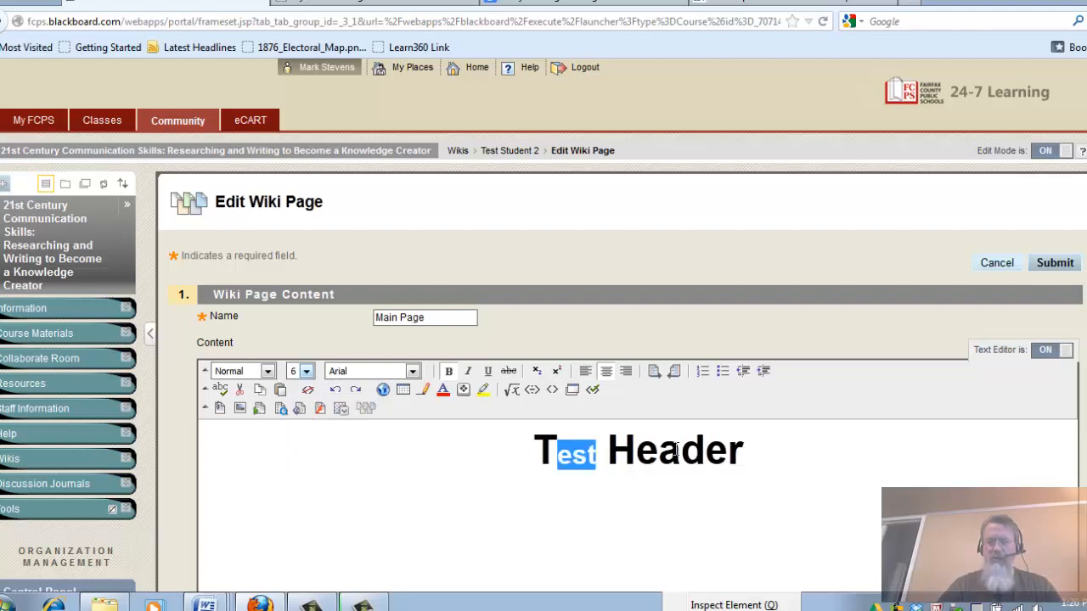
left_click(638, 450)
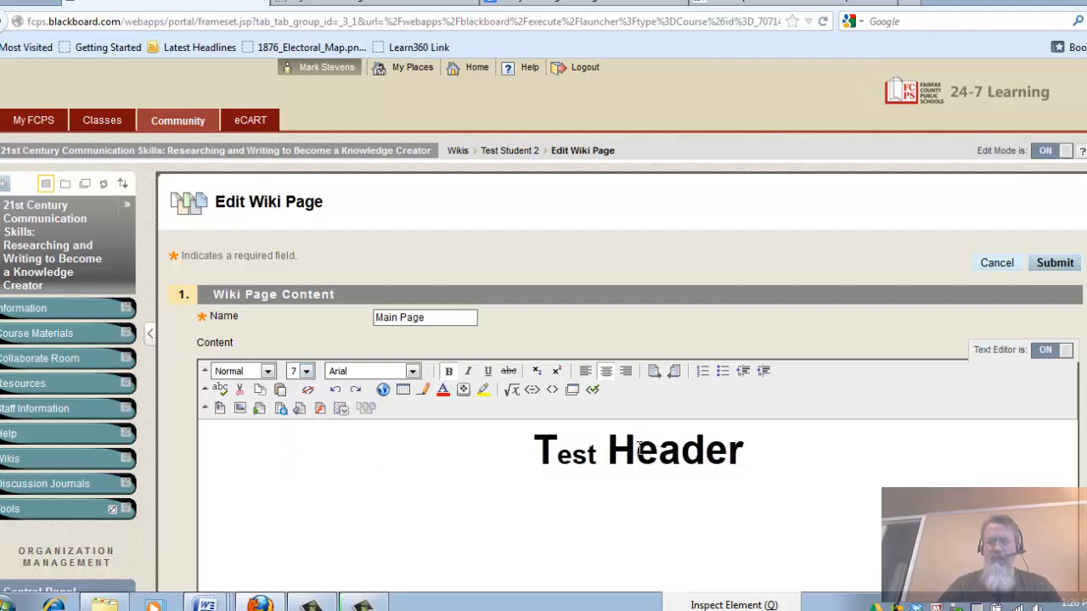
left_click_drag(638, 450, 745, 458)
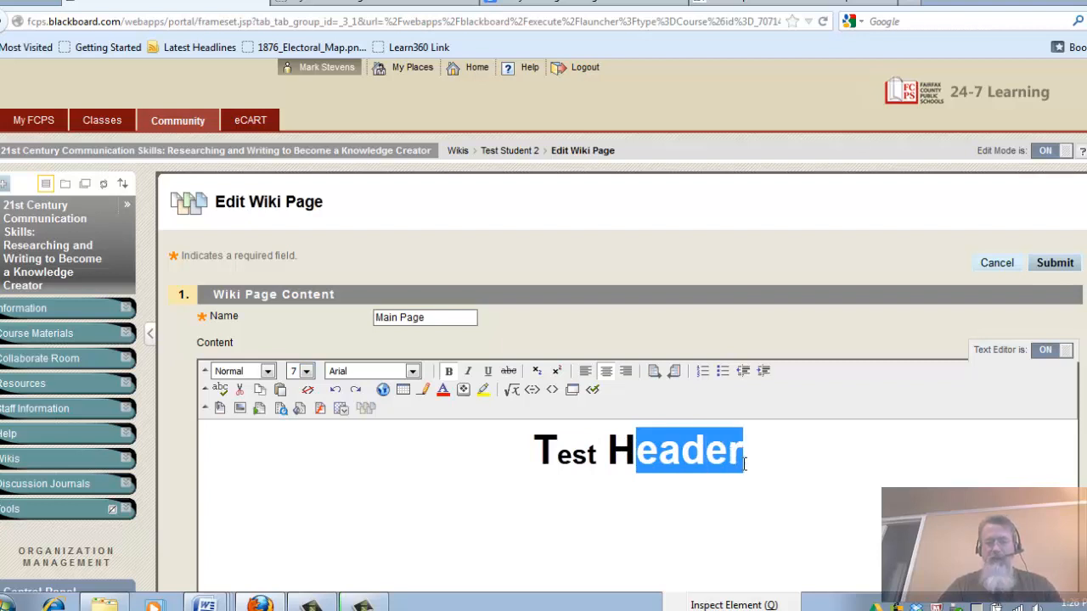
left_click(306, 374)
left_click(308, 450)
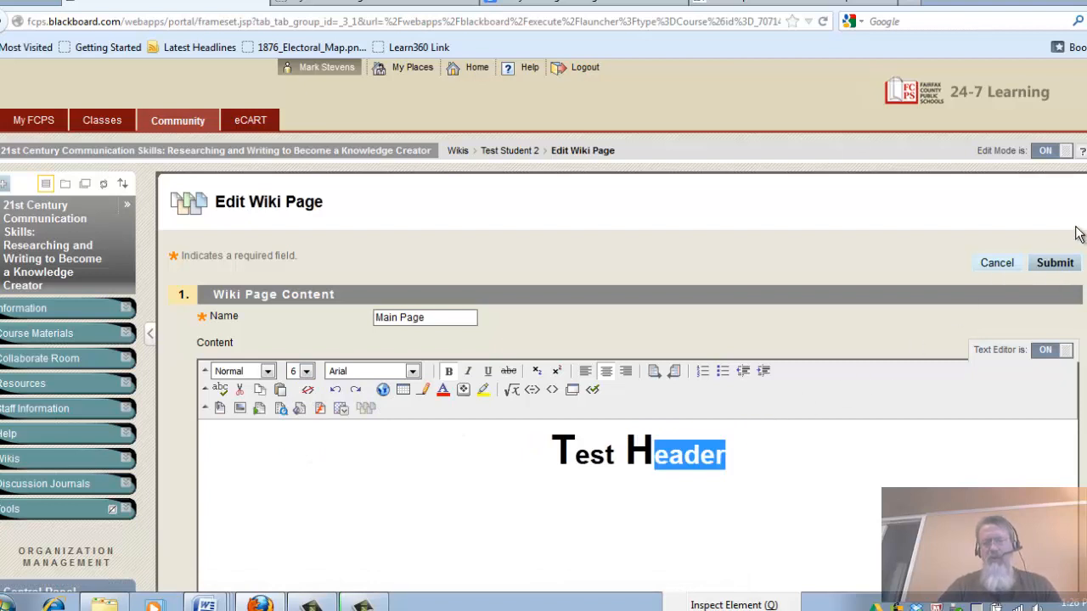
left_click(1067, 264)
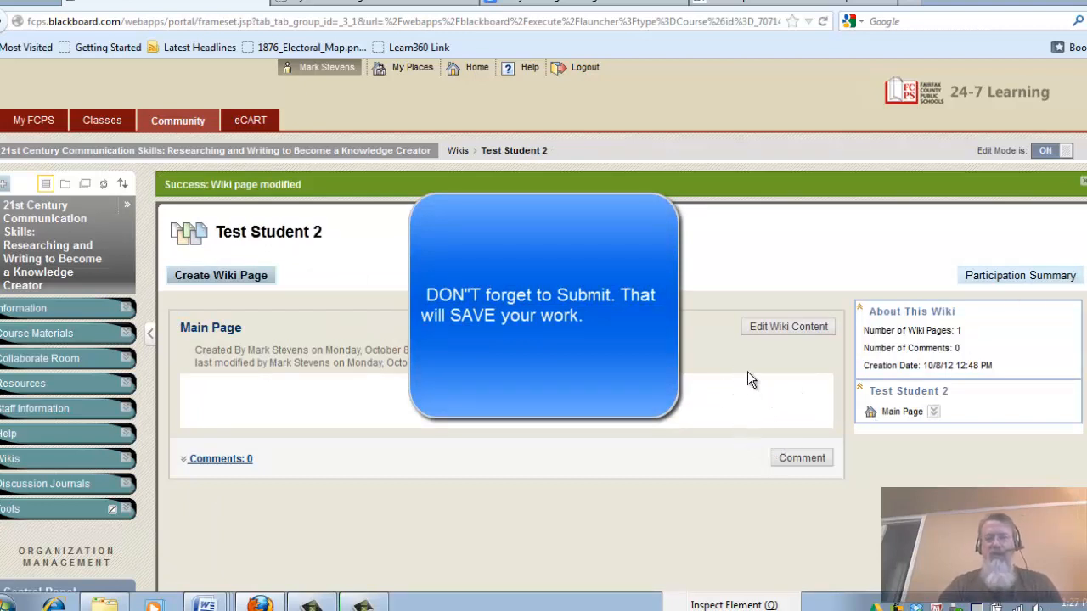
Reopen the Main Page content for editing and start a new line below the header
left_click(794, 335)
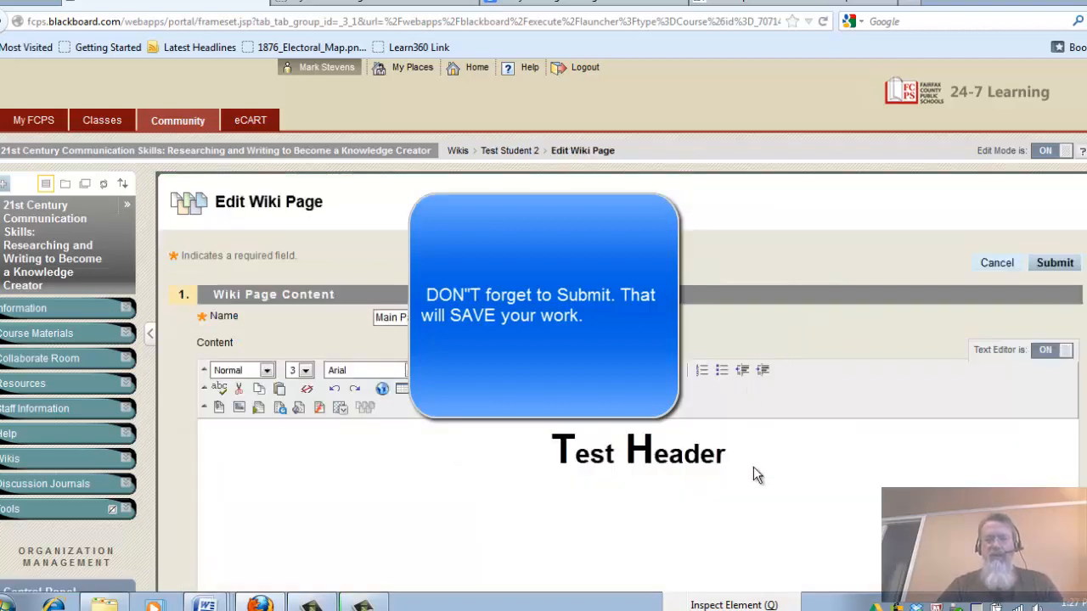
left_click(740, 467)
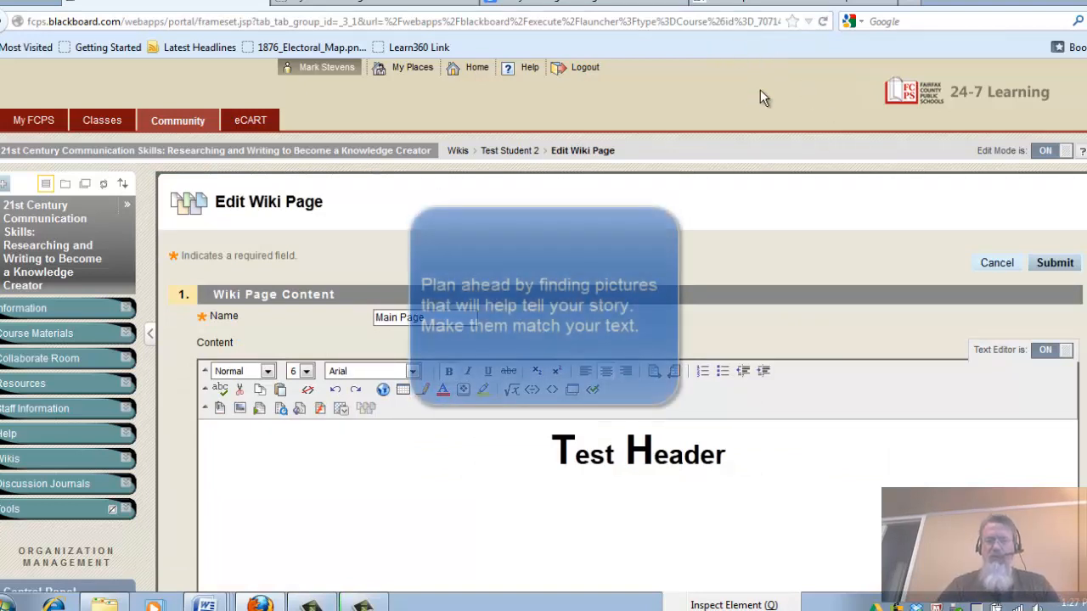
key("Return")
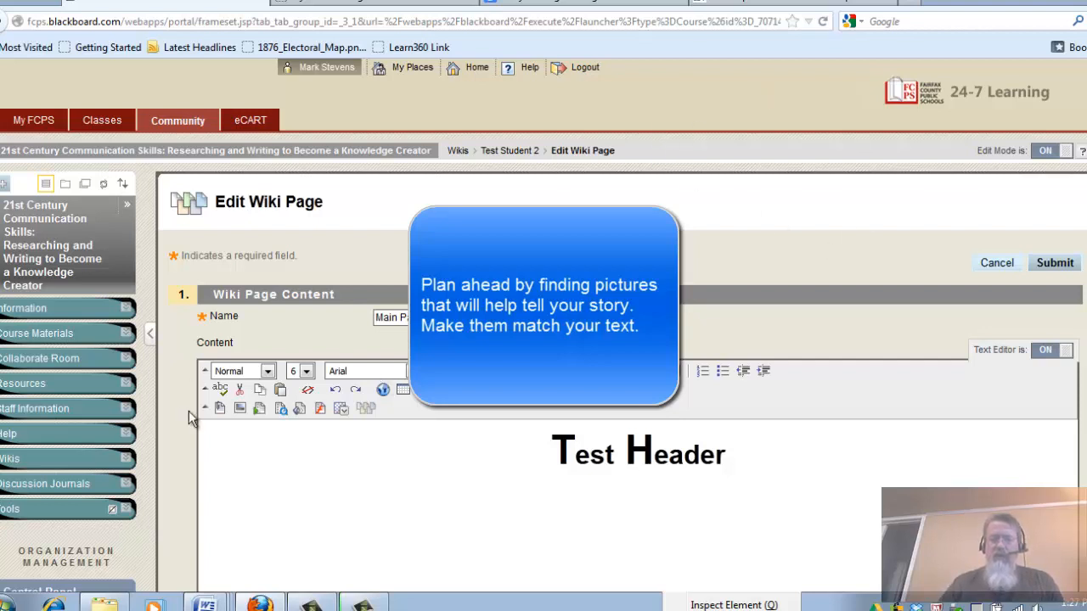
Insert the image auschwtz_mainhdr.jpg from the computer below the header, with the alt text "Main Gate"
left_click(241, 411)
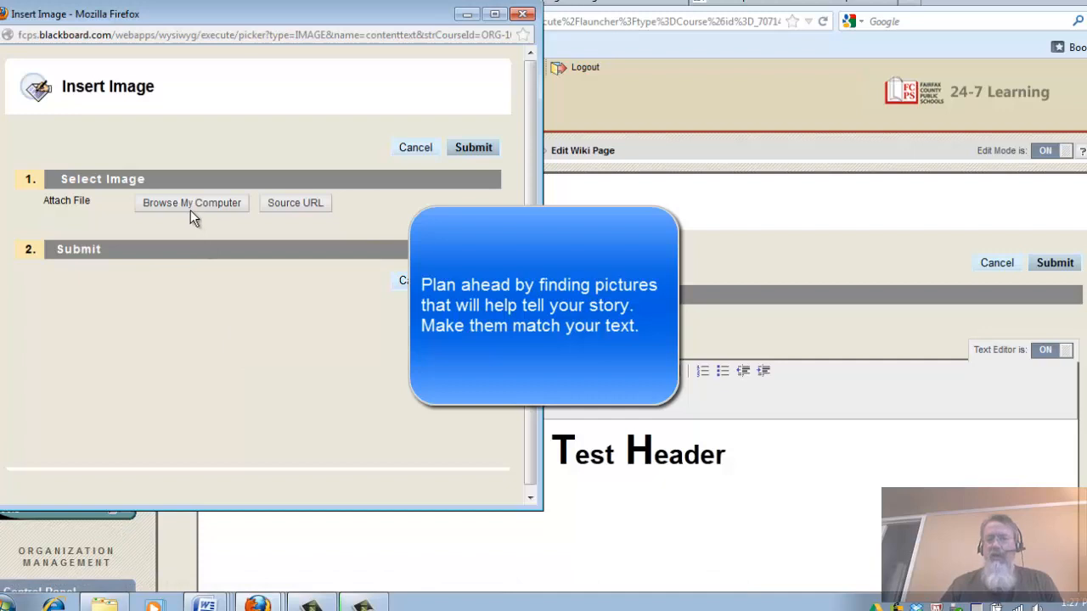
left_click(190, 207)
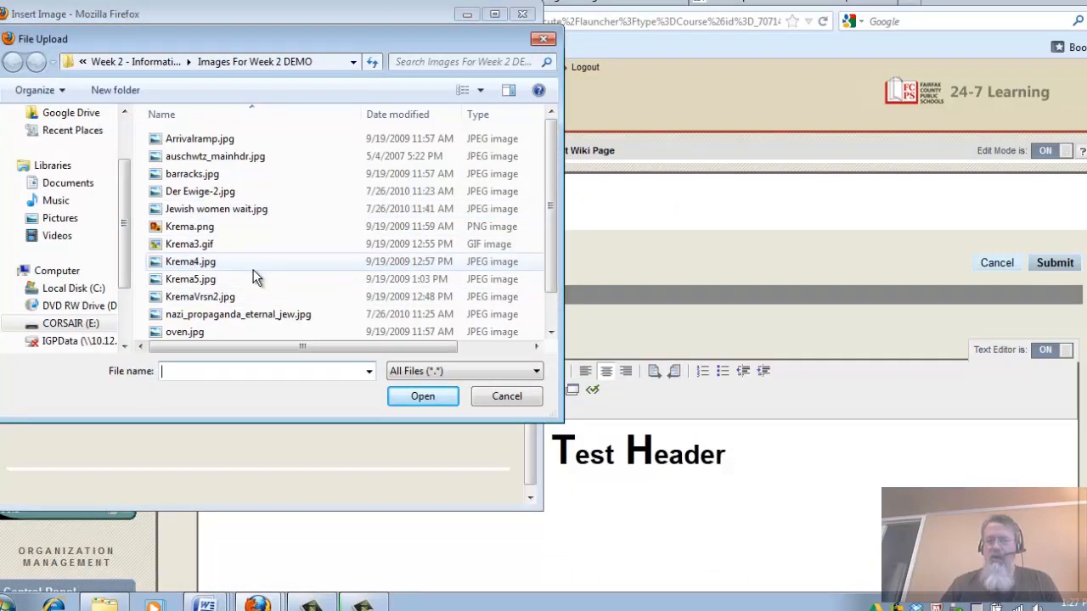
double_click(228, 156)
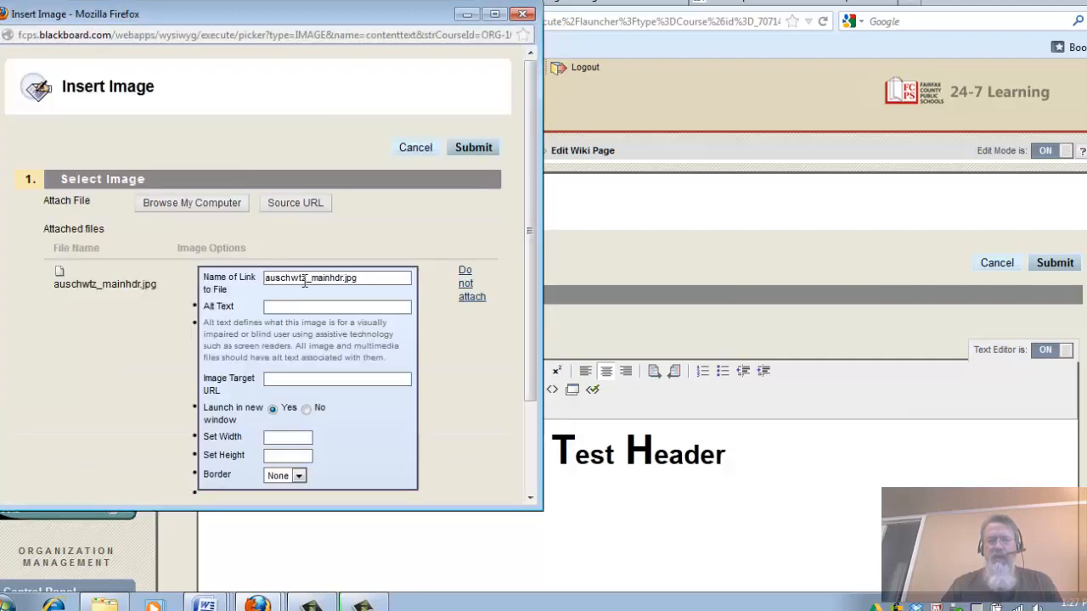
left_click(305, 309)
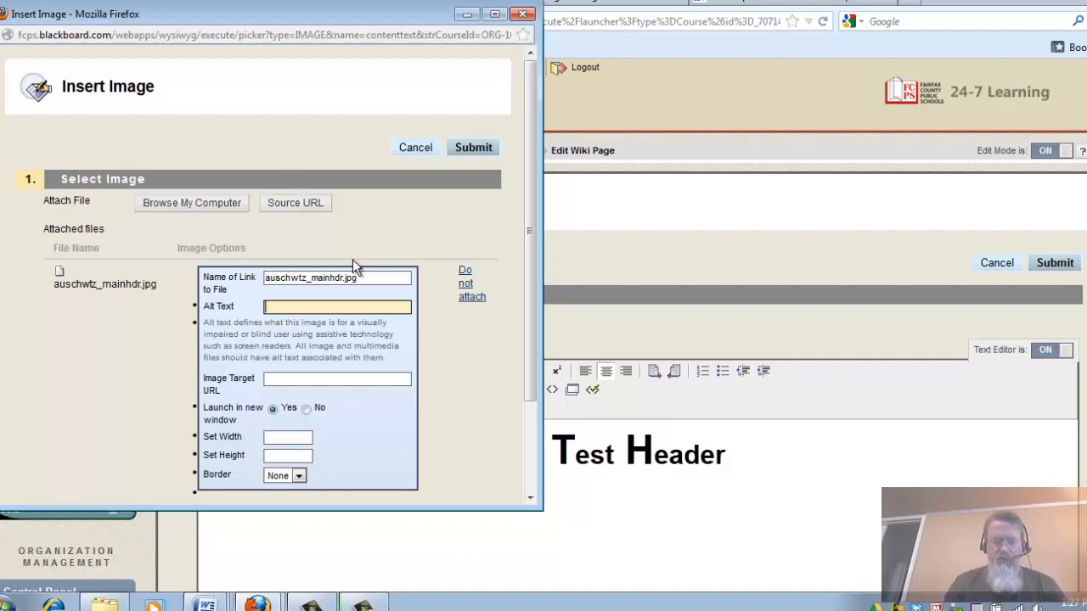
type("Main Gate")
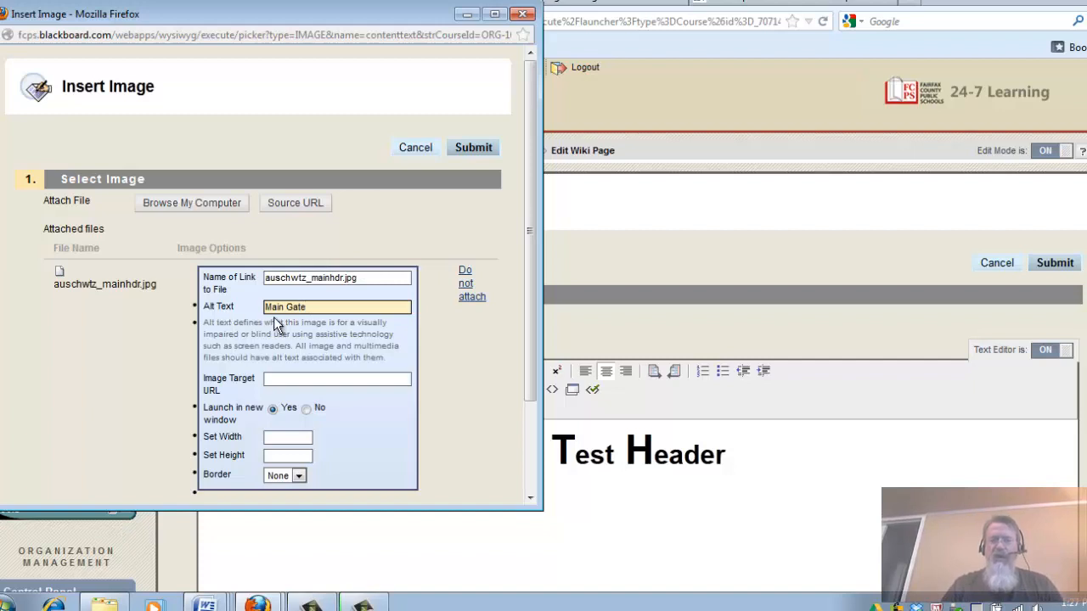
left_click(469, 151)
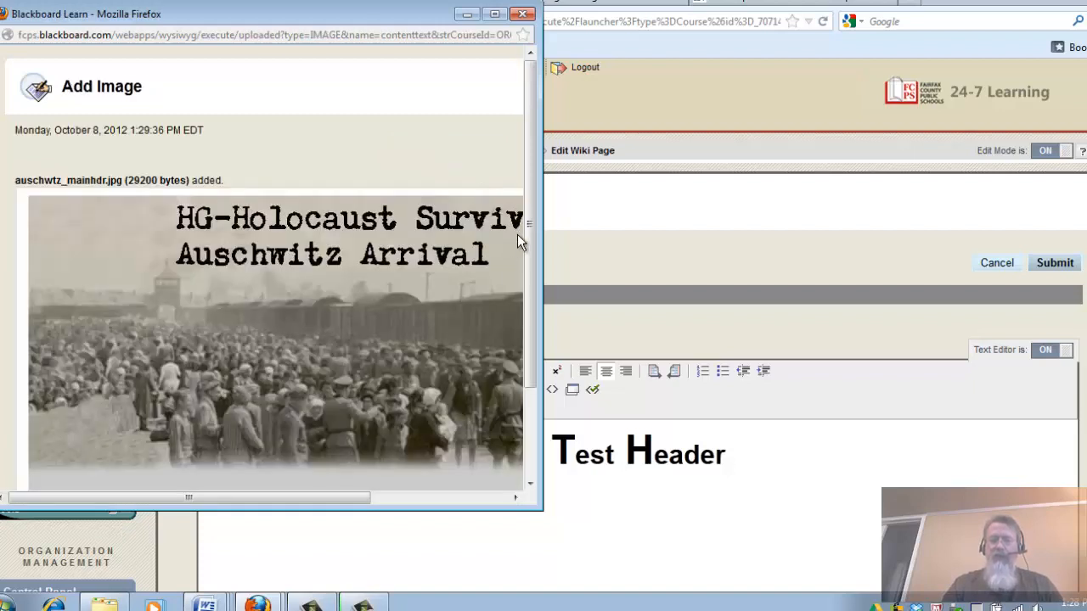
left_click_drag(531, 253, 532, 365)
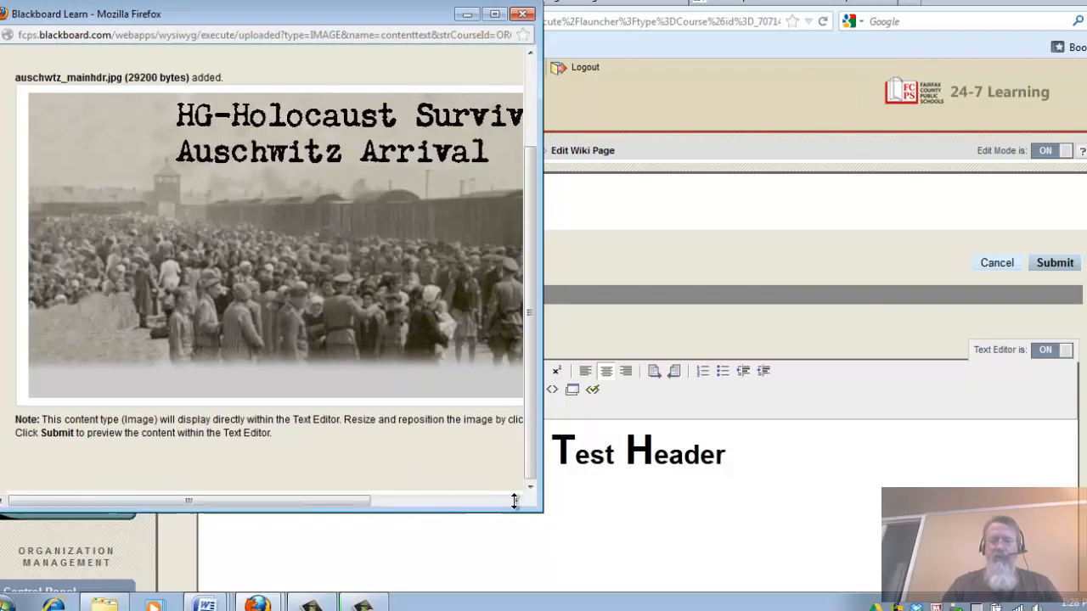
left_click_drag(368, 498, 596, 525)
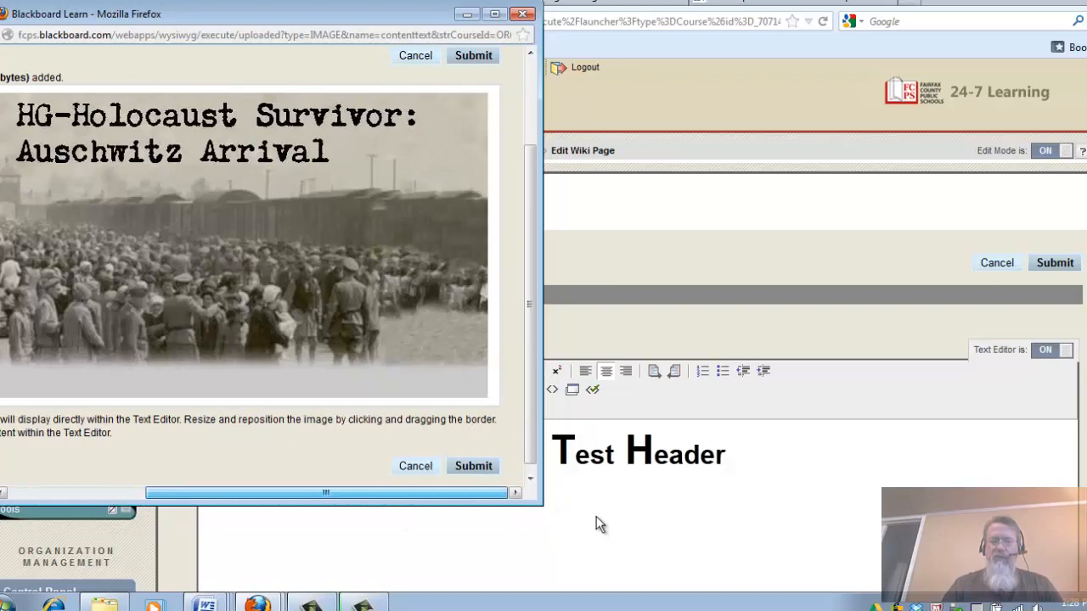
left_click(478, 470)
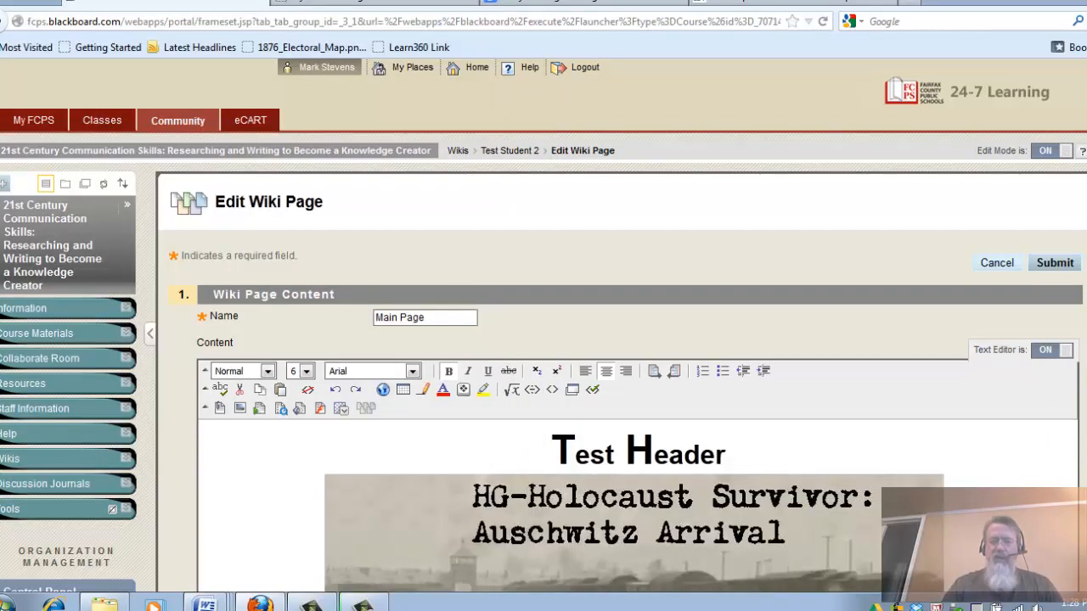
Submit the edited wiki page and look over the published Main Page
scroll(637, 365, "down", 3)
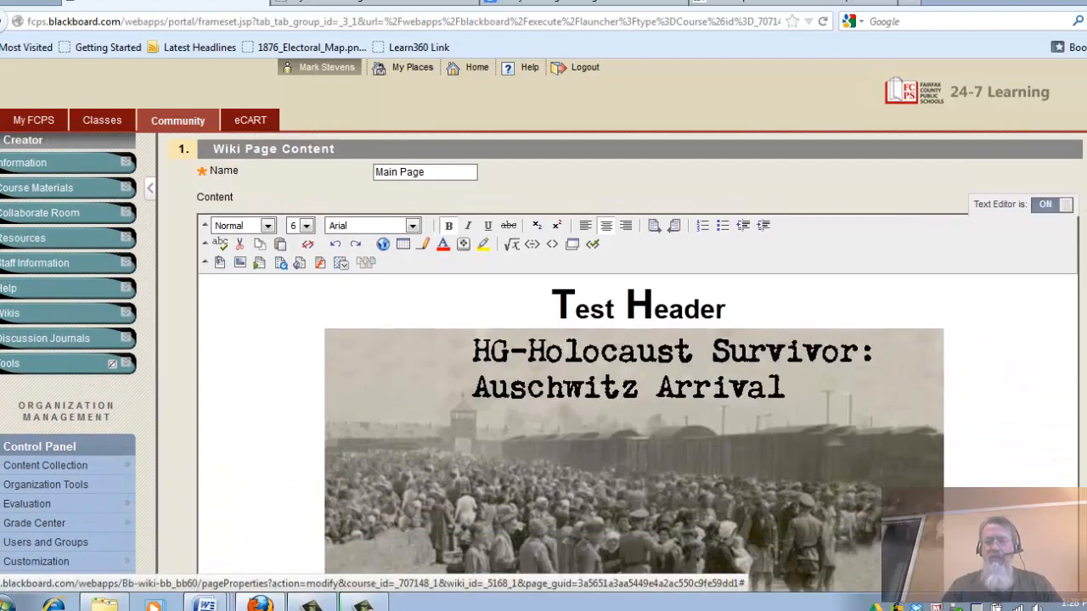
scroll(1074, 238, "up", 3)
left_click(1061, 252)
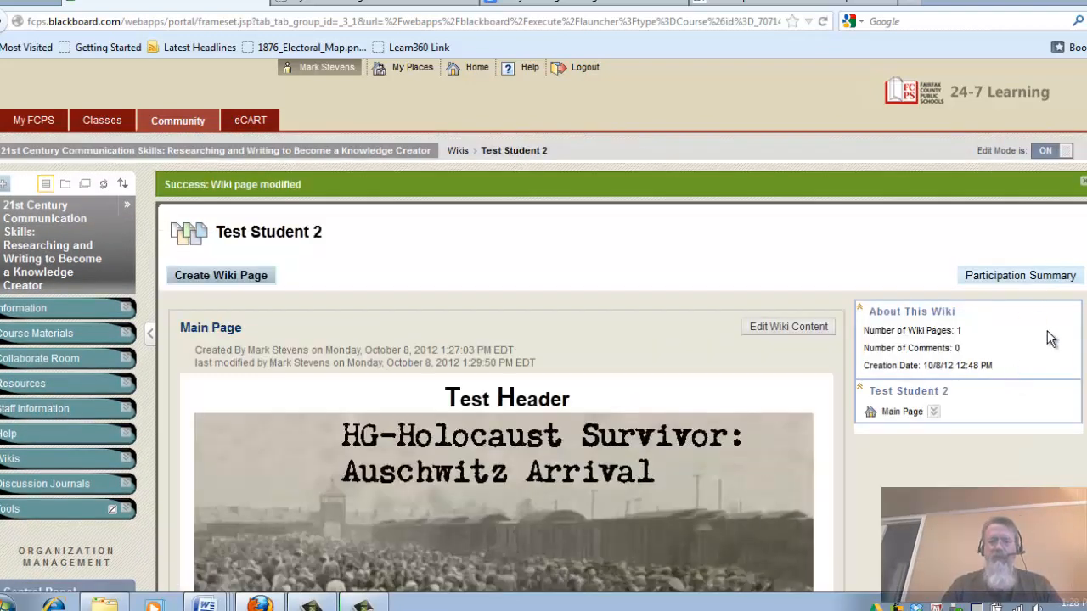
scroll(544, 365, "down", 3)
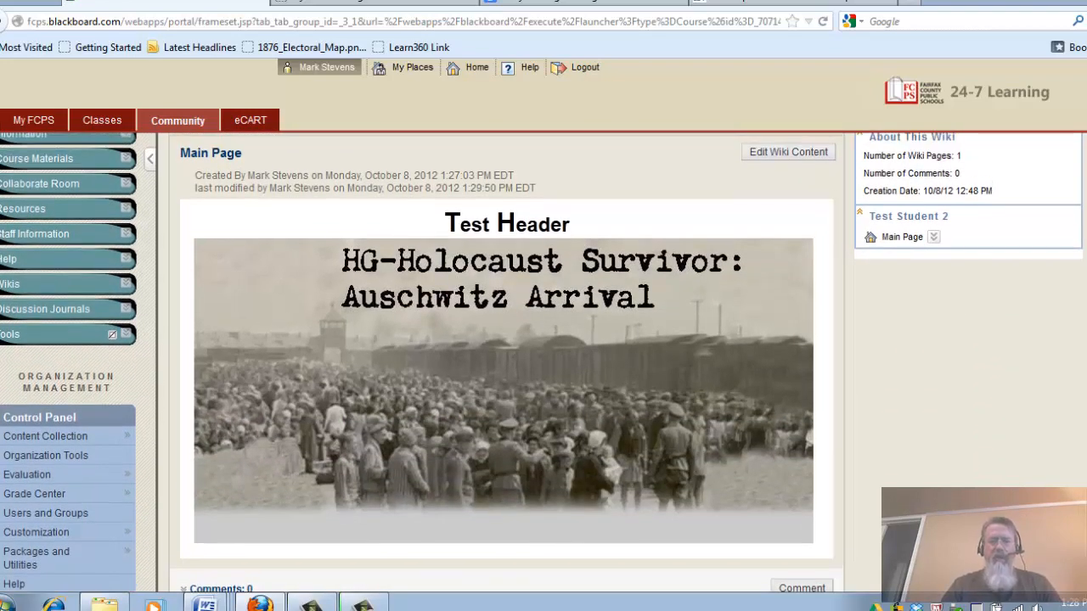
scroll(544, 365, "up", 2)
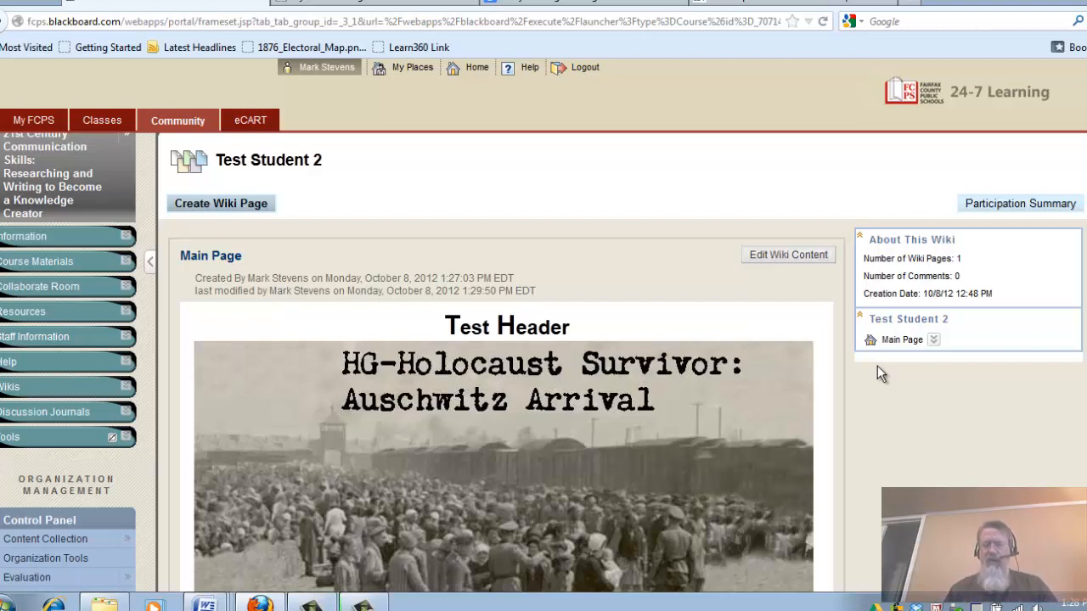
Reopen the Main Page content for editing and start a new line below the image
left_click(762, 260)
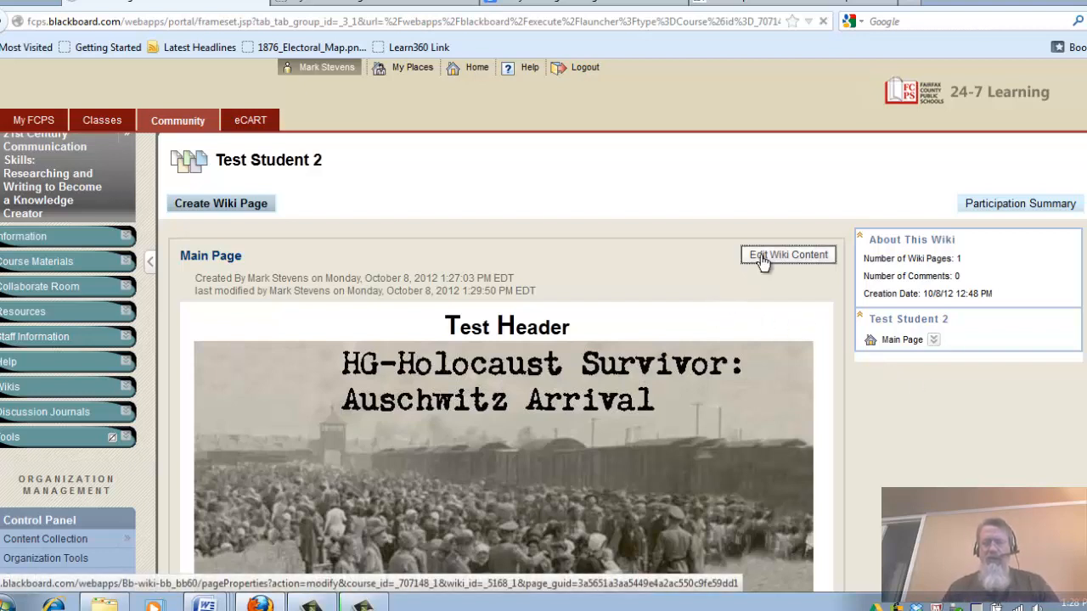
scroll(720, 408, "down", 10)
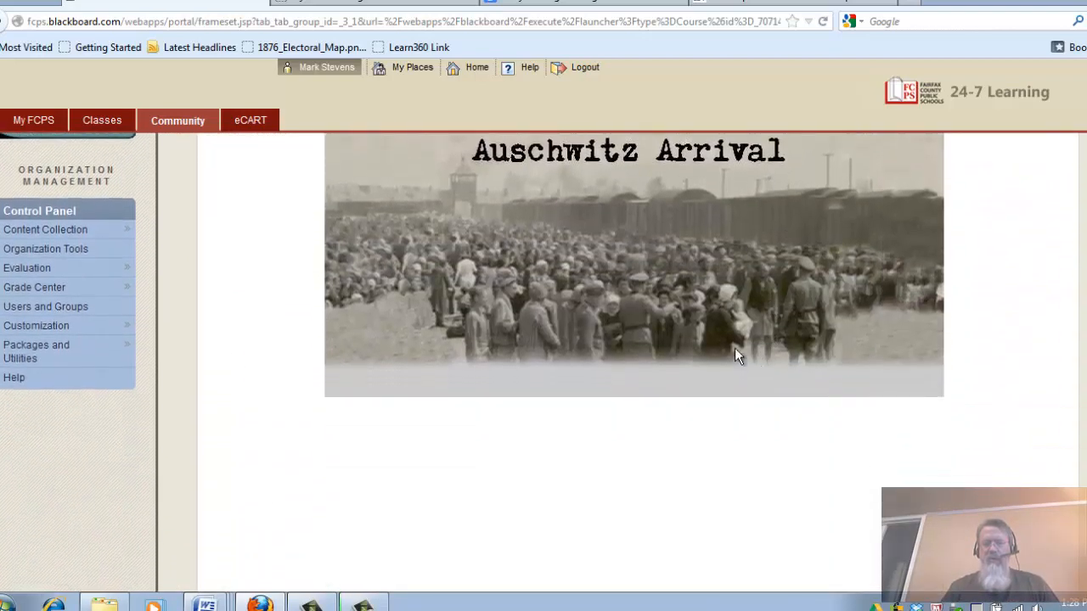
scroll(734, 356, "up", 5)
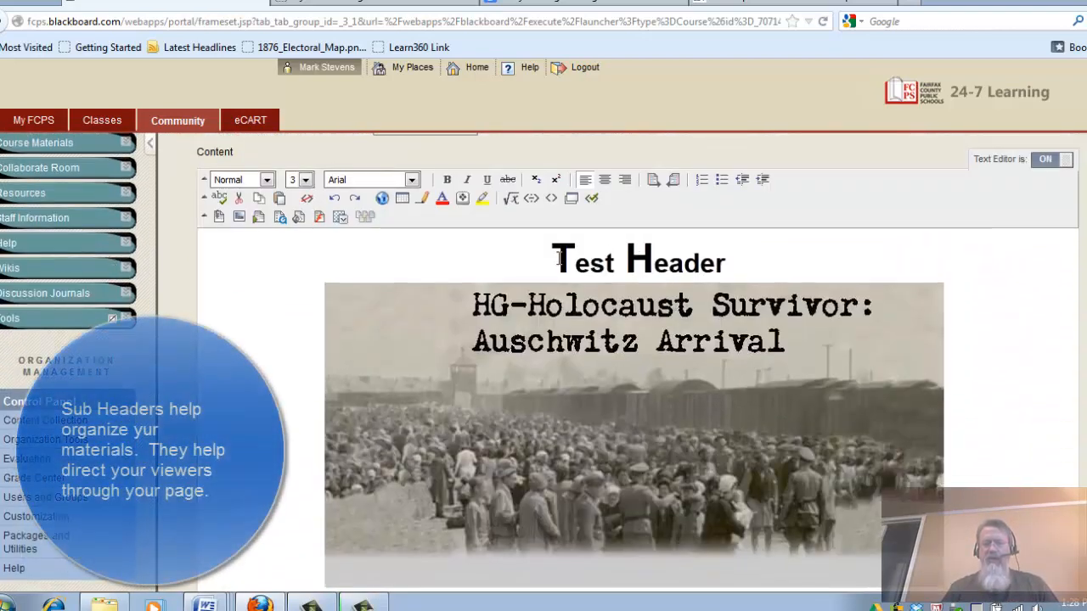
scroll(942, 478, "down", 3)
left_click(940, 455)
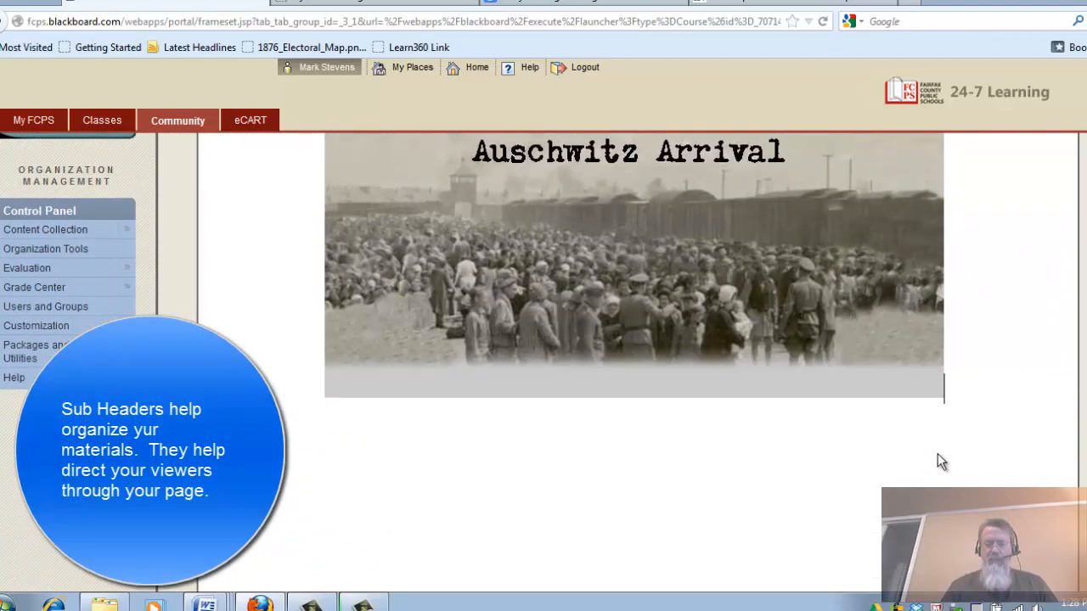
key("Return")
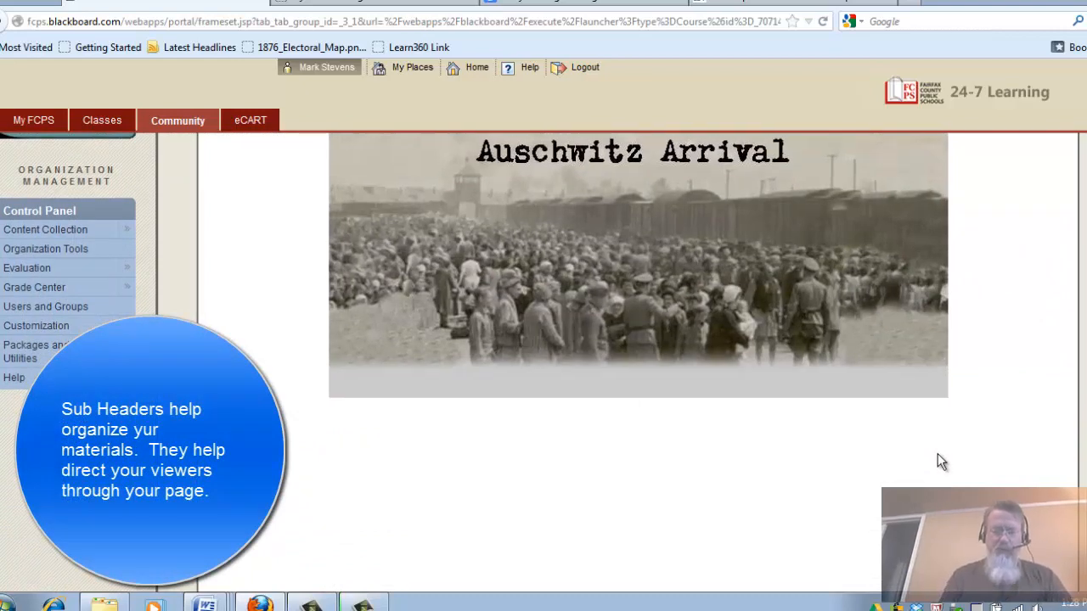
Enter the subheading text "Sub-Header 1" on the line below the image
type("Sub-")
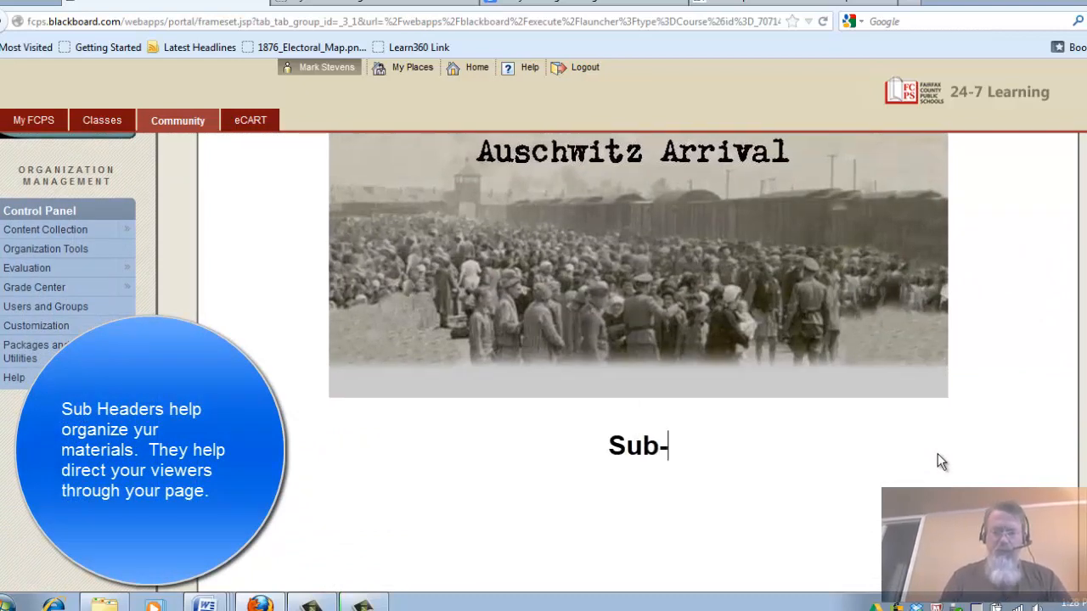
type("Headedr")
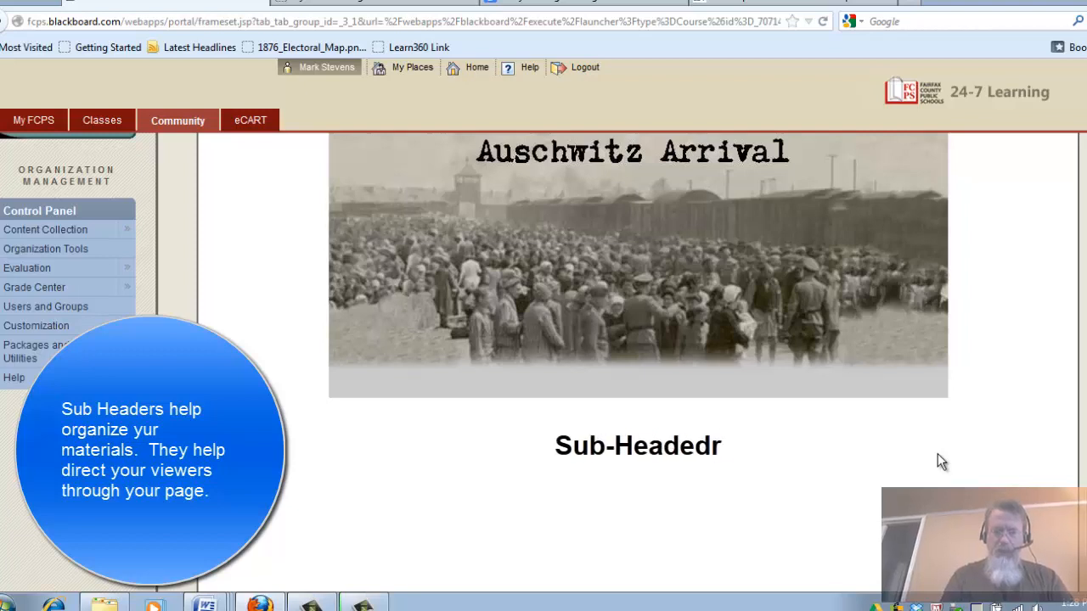
key("BackSpace")
key("BackSpace")
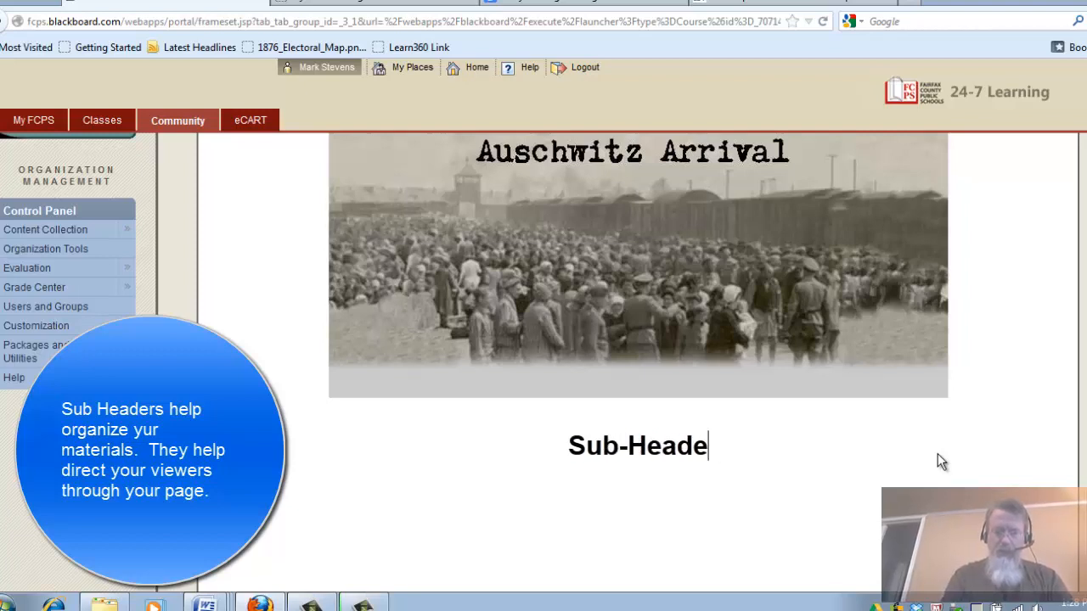
type("der")
key("BackSpace")
key("BackSpace")
key("BackSpace")
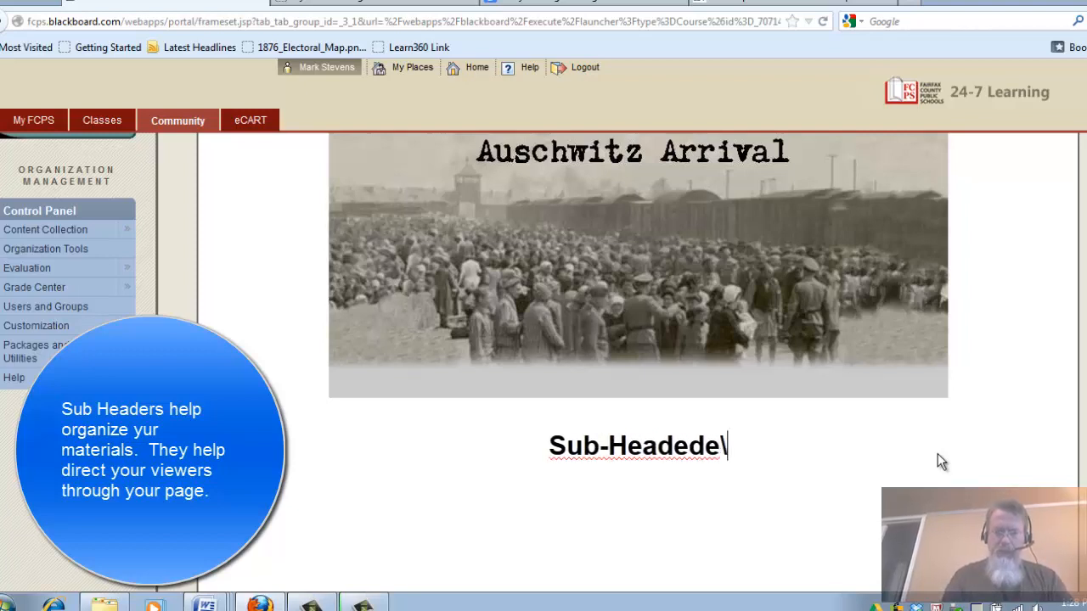
key("BackSpace")
type("er 1")
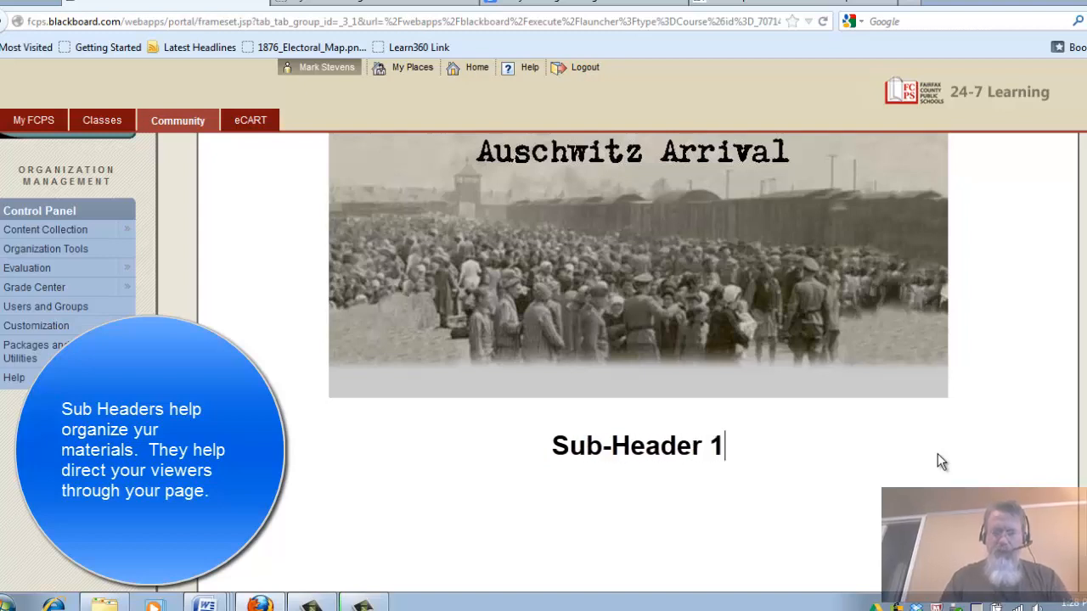
Add the subheadings "Sub-Header 2" and "Sub-Header 3" below the first one, each preceded by a blank line
key("Return")
key("Return")
type("Sub-")
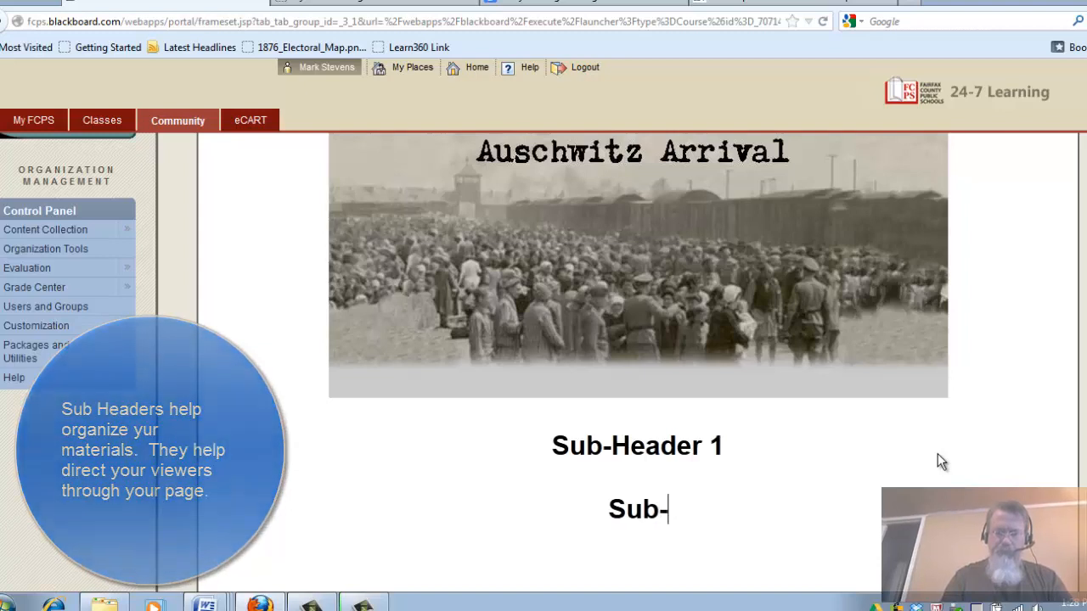
type("Header 2")
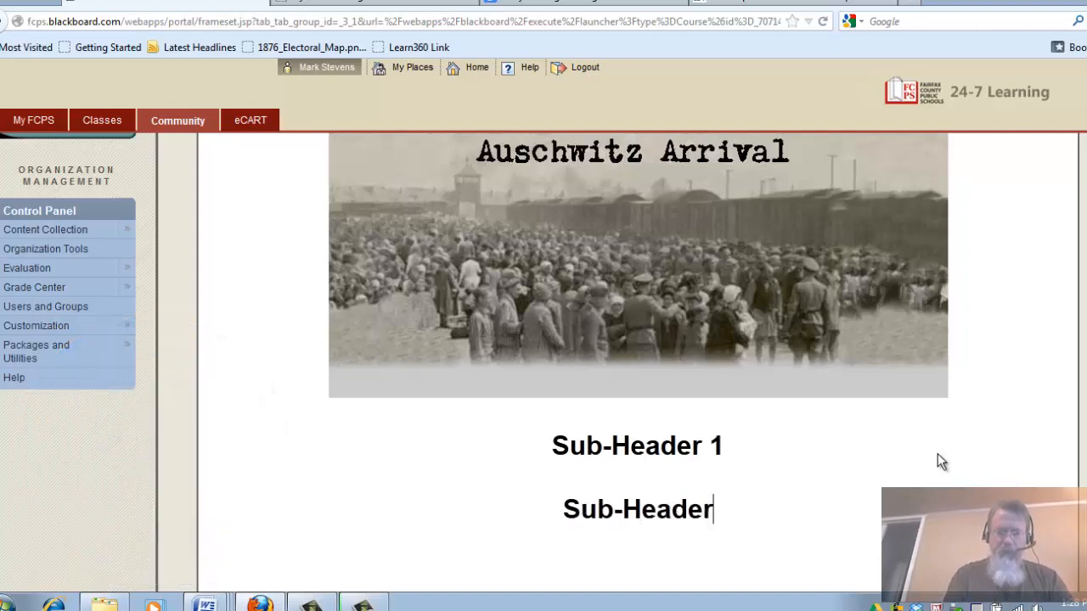
key("Return")
key("Return")
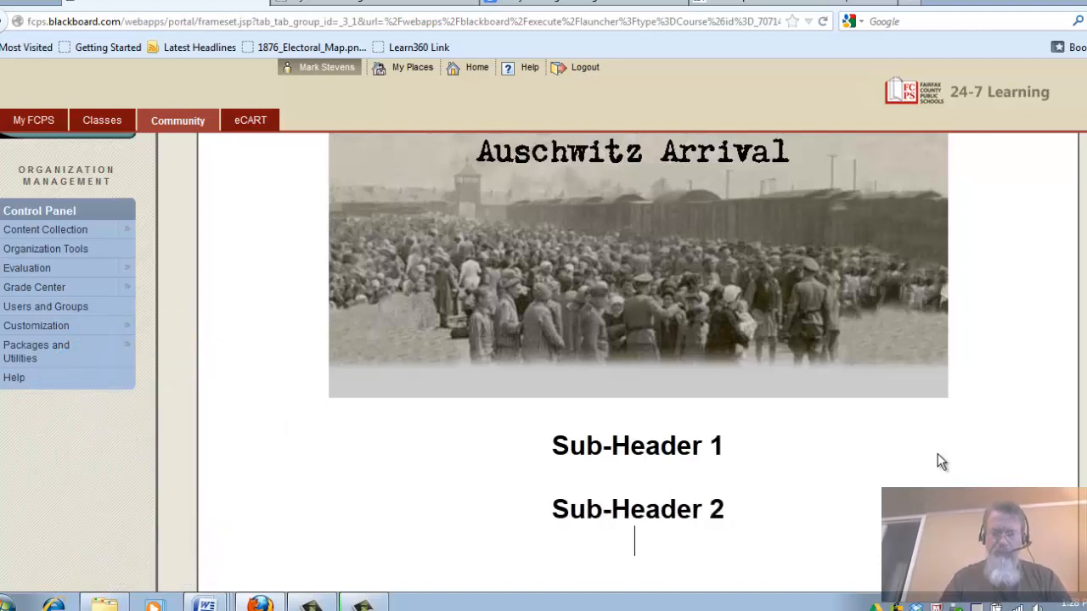
type("Sub")
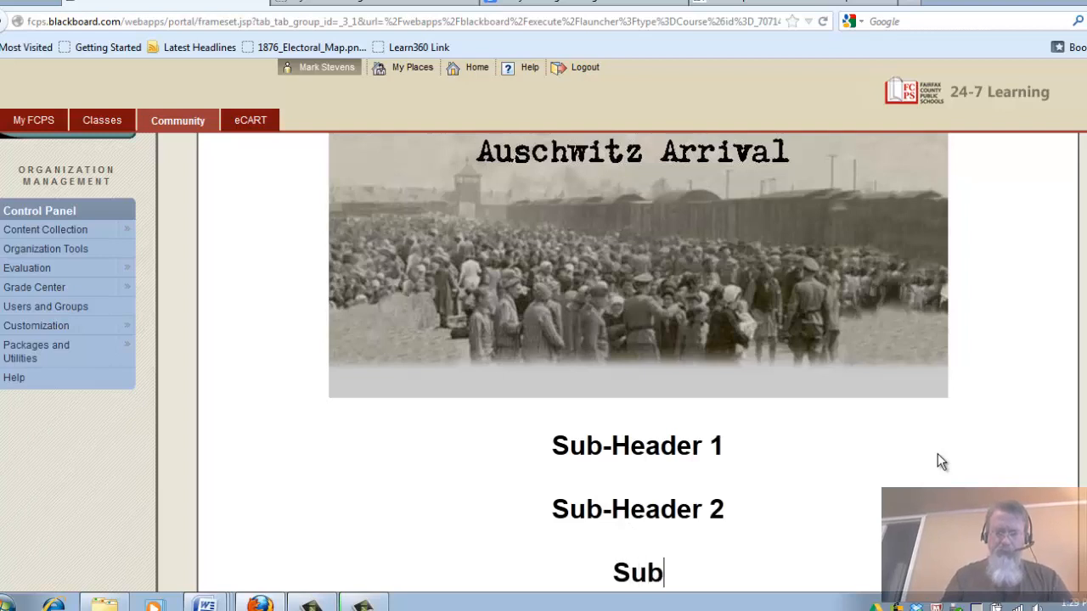
type("-Header 3")
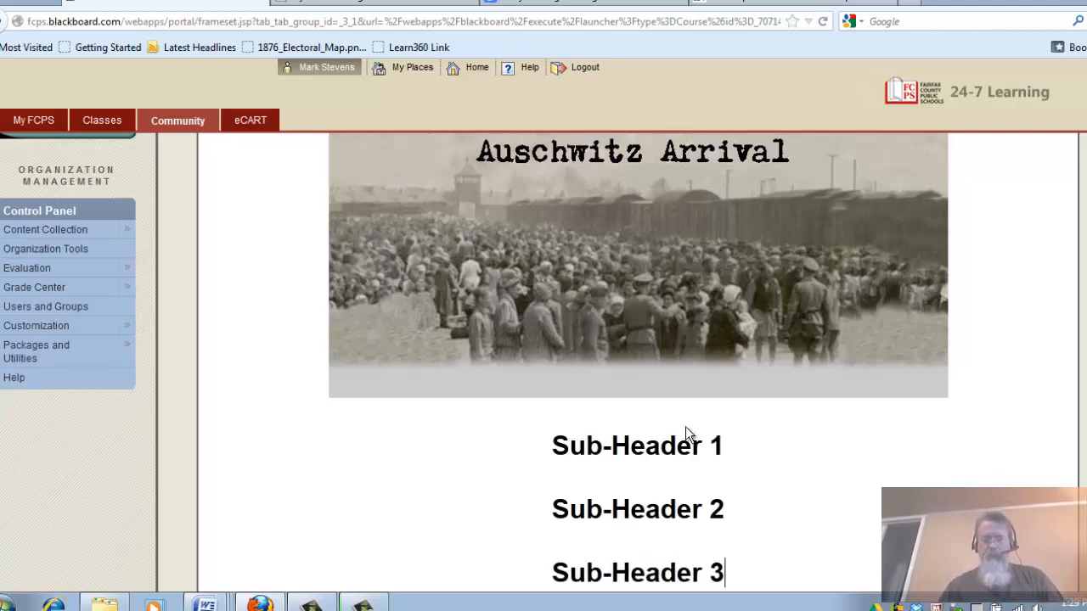
Set the font size of the "Sub-Header 1" line to 5
left_click_drag(552, 447, 773, 497)
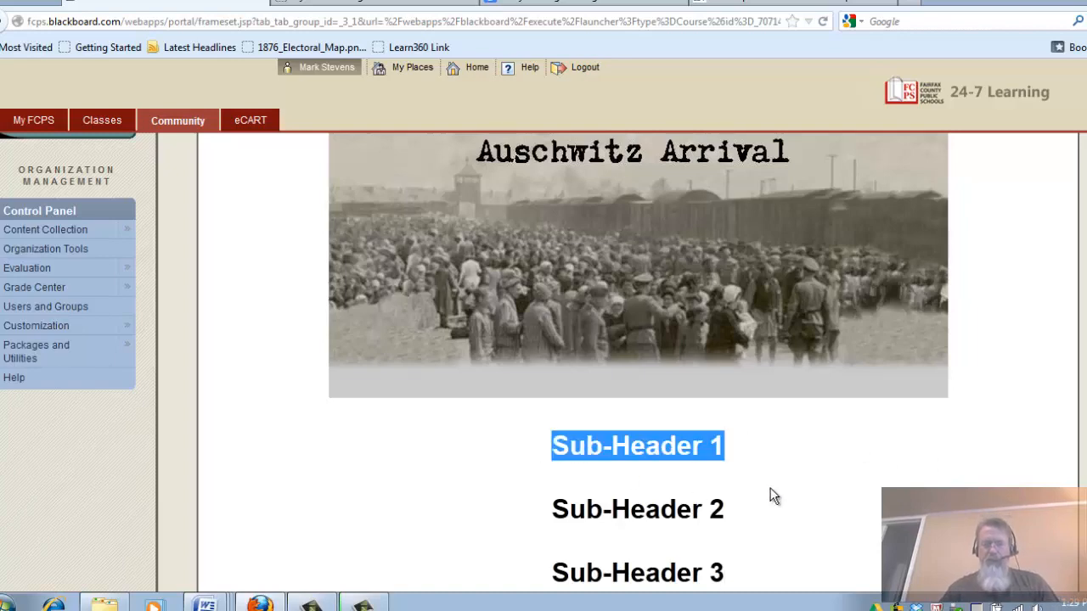
scroll(655, 287, "up", 5)
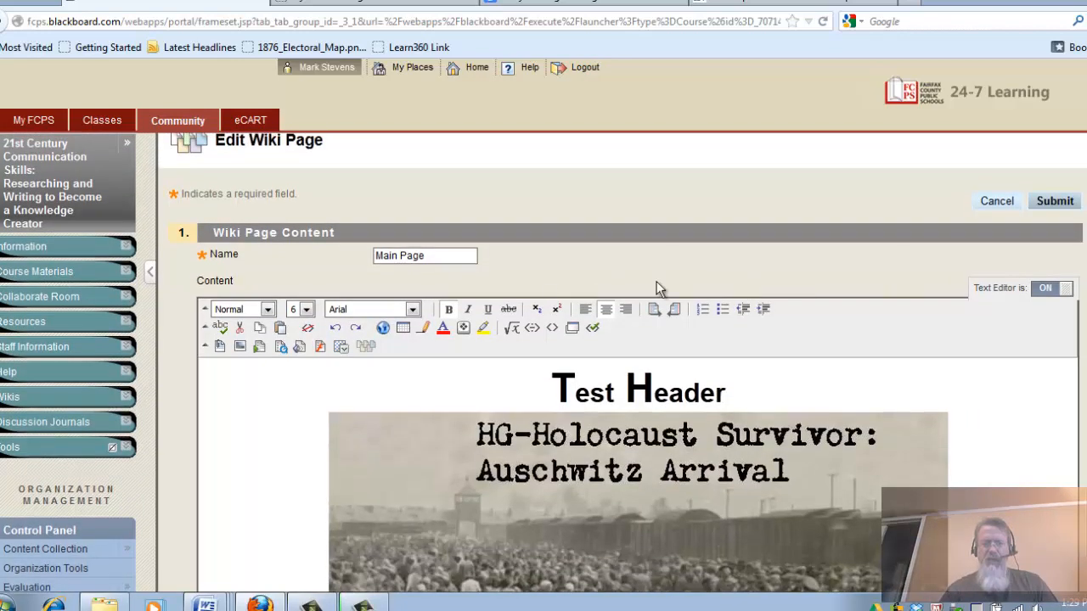
left_click(308, 309)
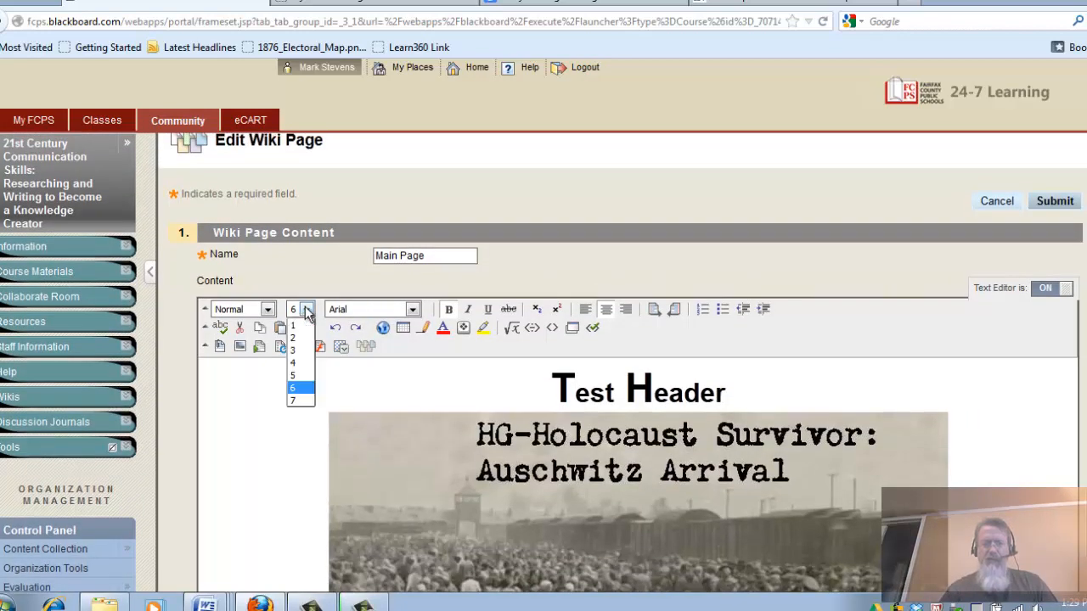
left_click(294, 375)
scroll(369, 407, "down", 5)
left_click(781, 551)
Set the font size of the "Sub-Header 2" line to 5
scroll(573, 454, "down", 3)
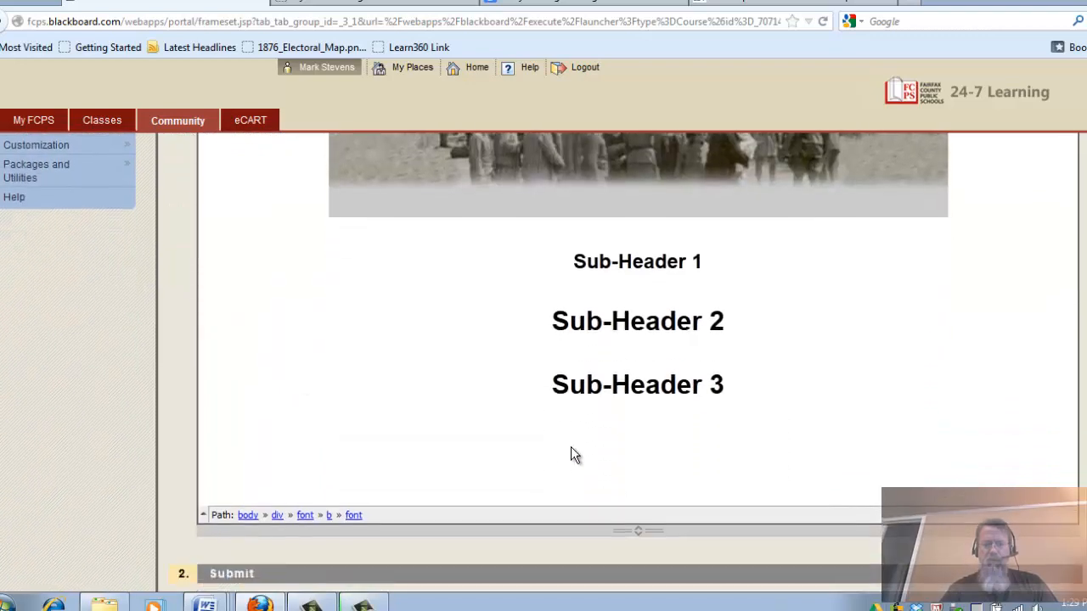
left_click(551, 327)
left_click_drag(552, 325, 698, 344)
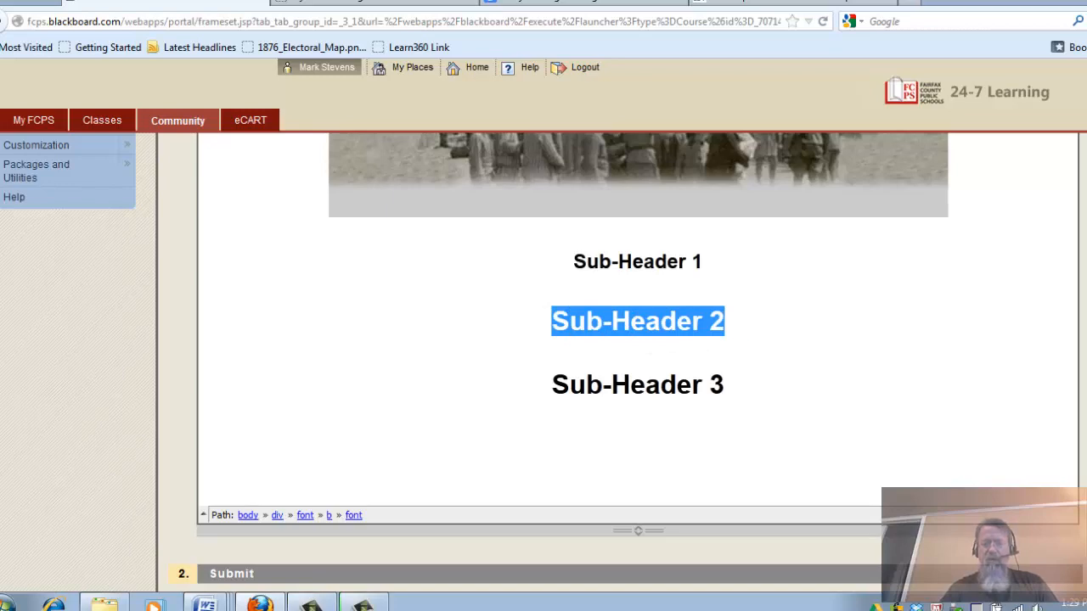
scroll(637, 340, "up", 5)
scroll(637, 339, "down", 3)
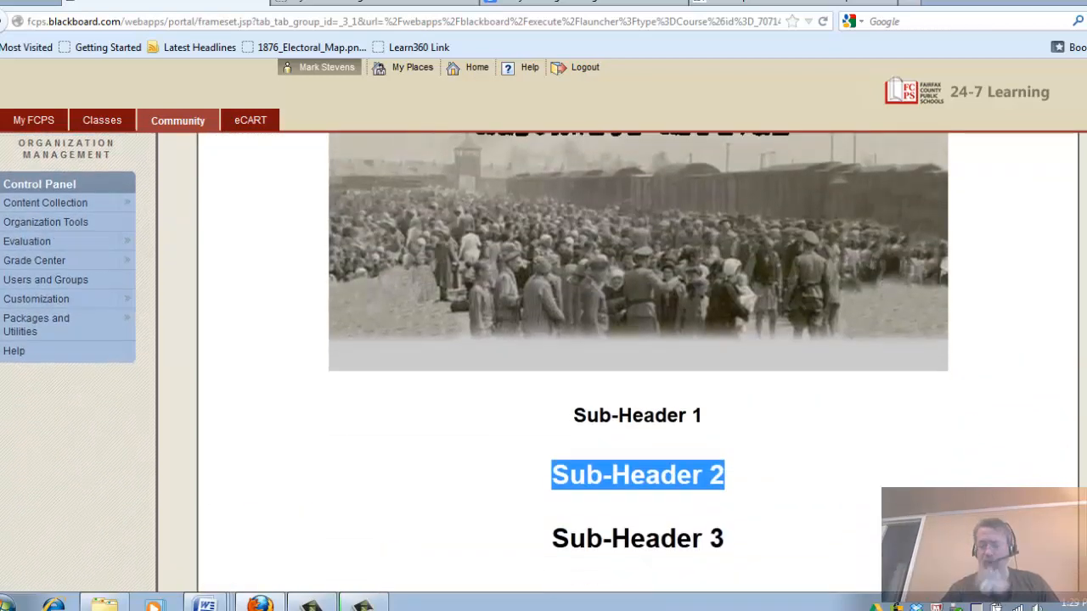
scroll(285, 140, "up", 5)
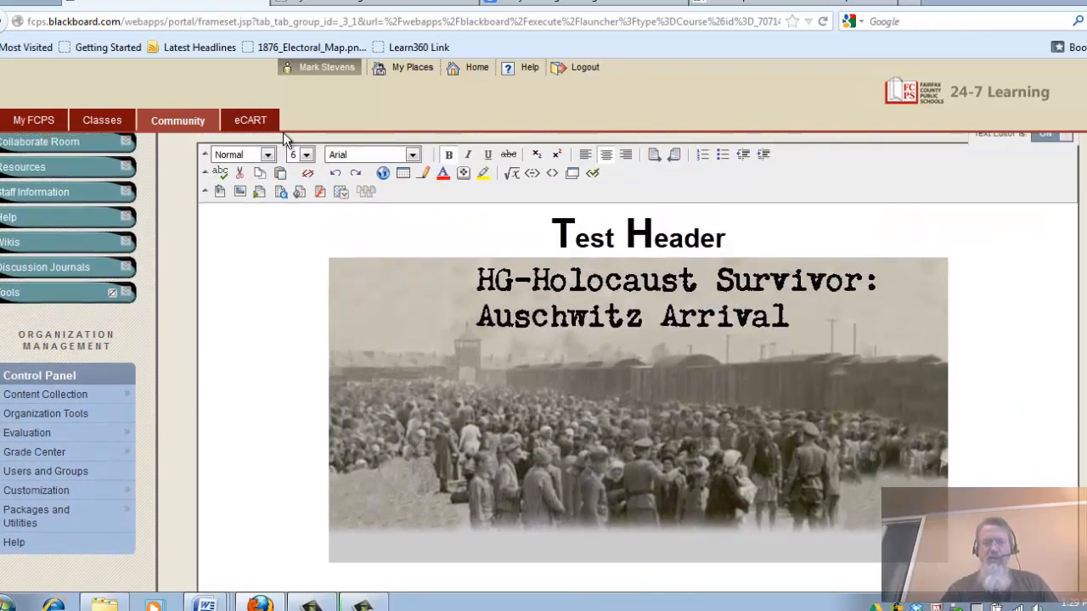
left_click(306, 155)
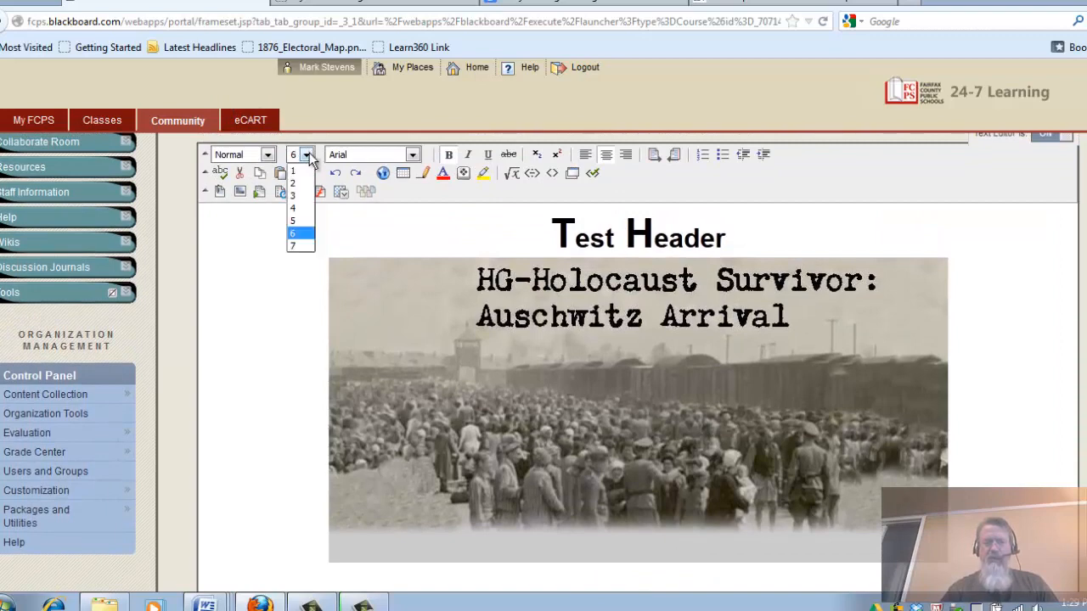
left_click(297, 222)
Set the font size of the "Sub-Header 3" line to 5
scroll(757, 501, "down", 1)
left_click(556, 497)
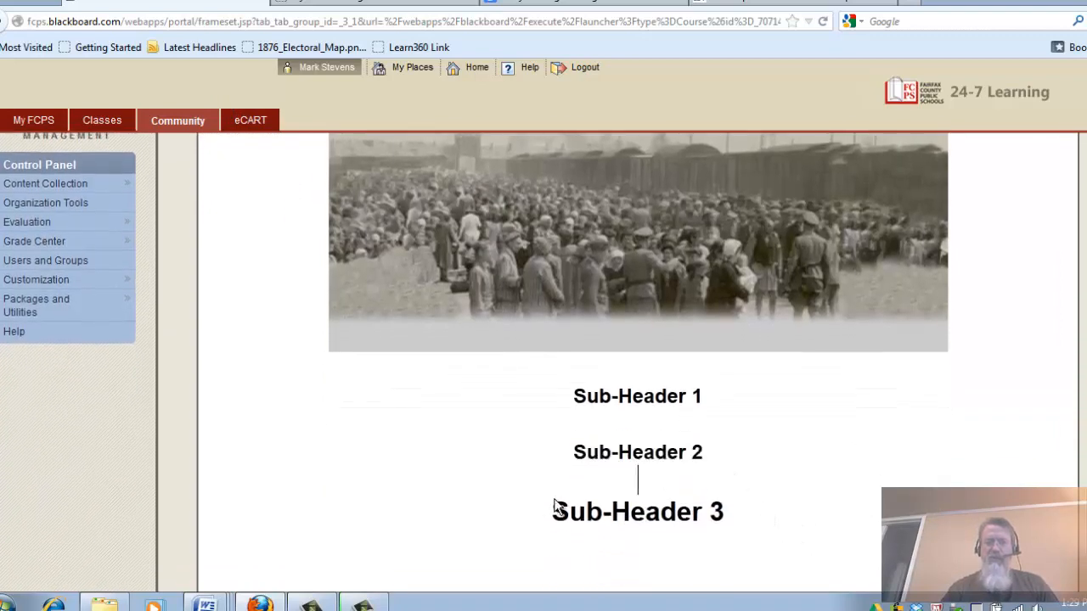
left_click_drag(554, 511, 862, 490)
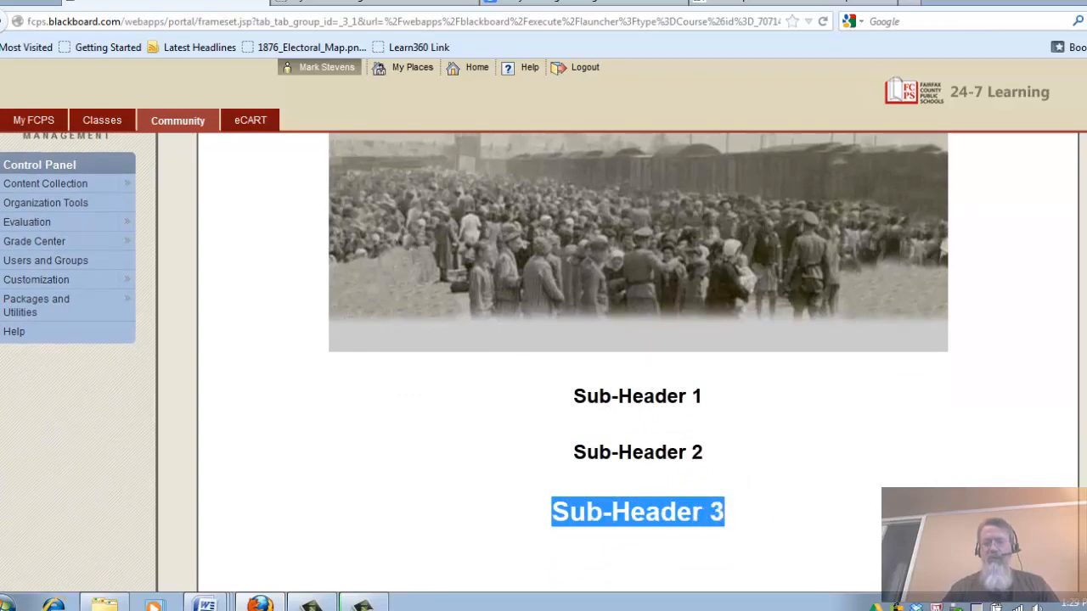
scroll(153, 357, "up", 10)
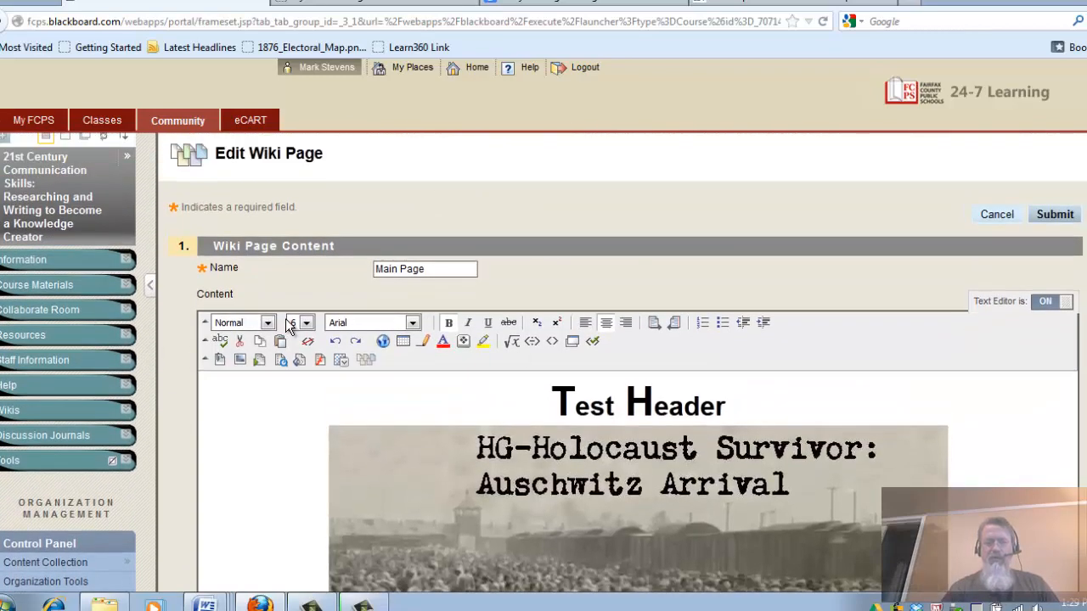
left_click(306, 324)
left_click(301, 396)
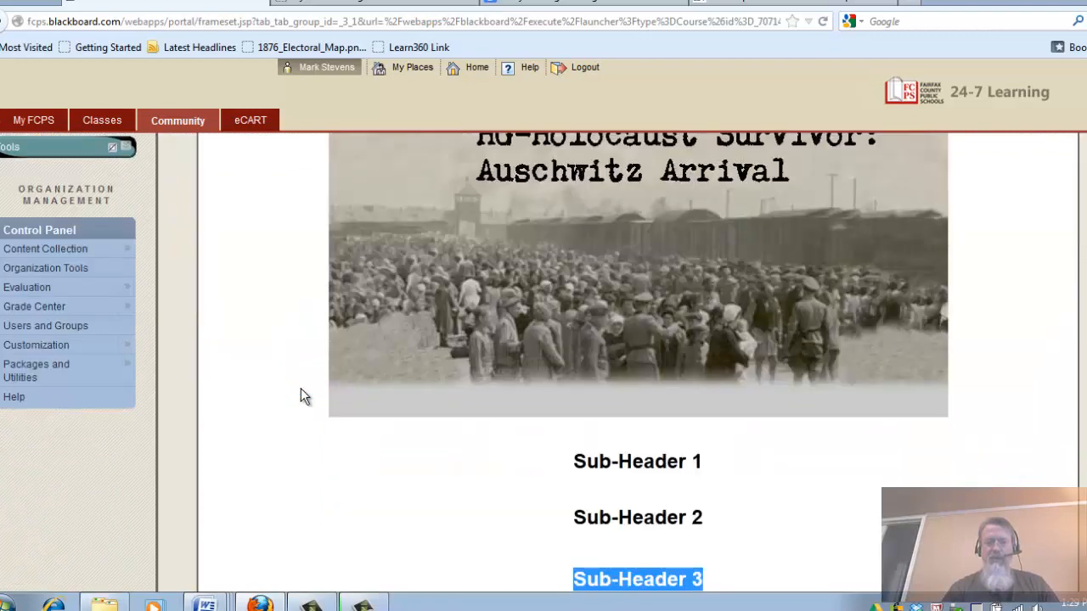
Submit the edited Main Page and review the published page down to its three sub-headers
left_click(1080, 427)
scroll(962, 419, "up", 5)
left_click(966, 422)
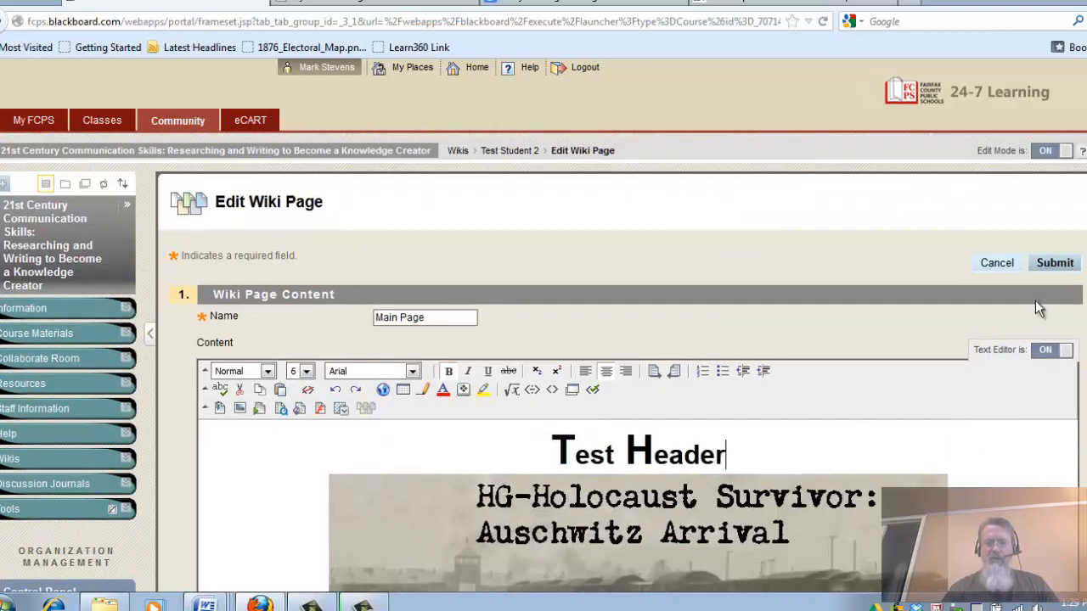
left_click(1052, 265)
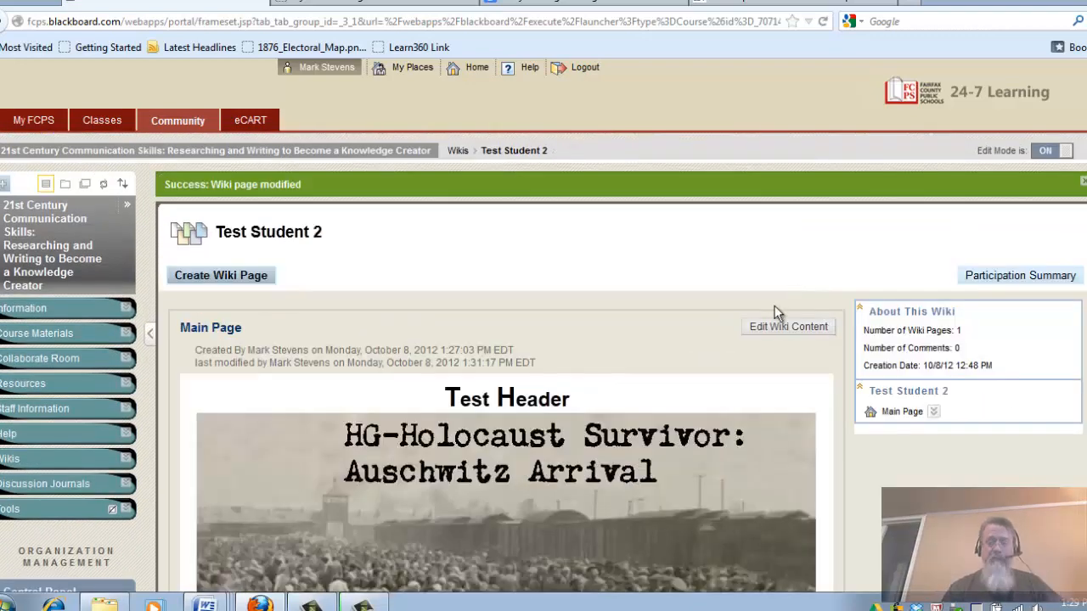
scroll(651, 381, "down", 5)
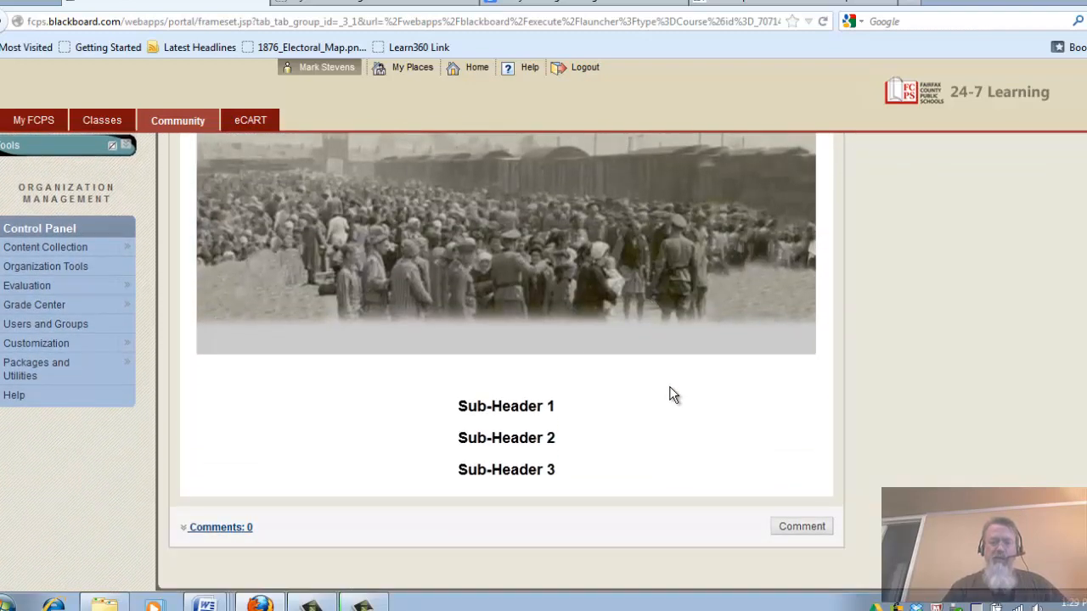
scroll(669, 387, "up", 8)
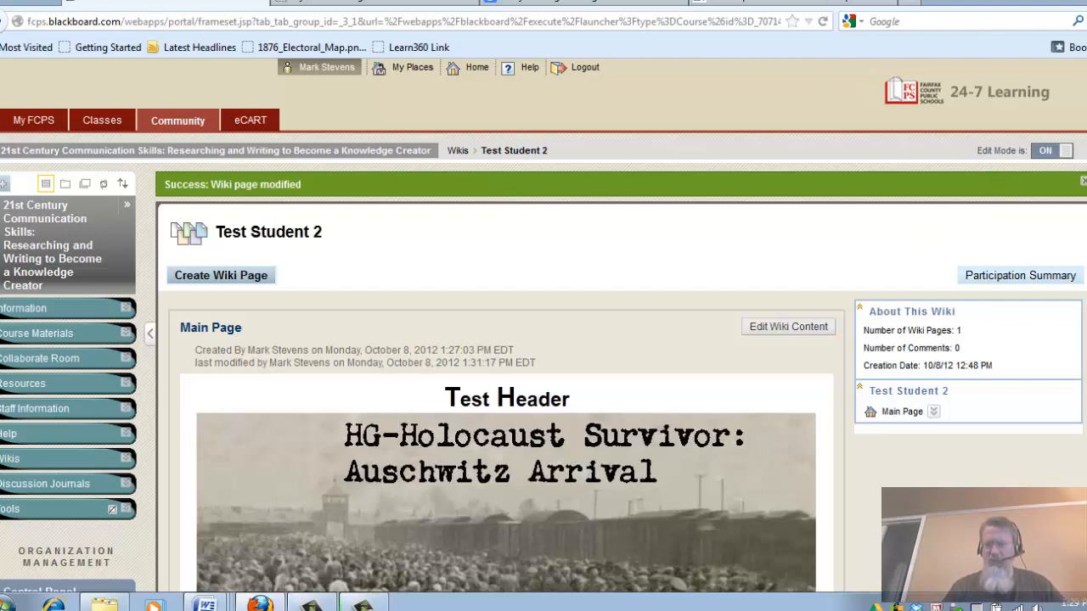
Reopen the Main Page content for editing and insert two line breaks after "Sub-Header 1"
left_click(792, 334)
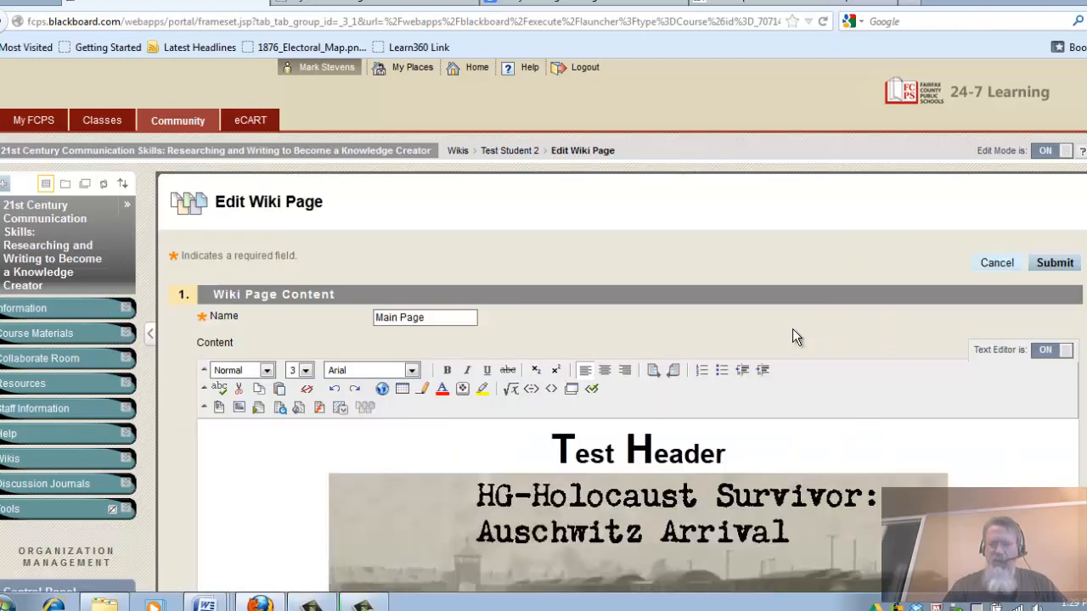
scroll(937, 381, "down", 1)
scroll(939, 381, "down", 7)
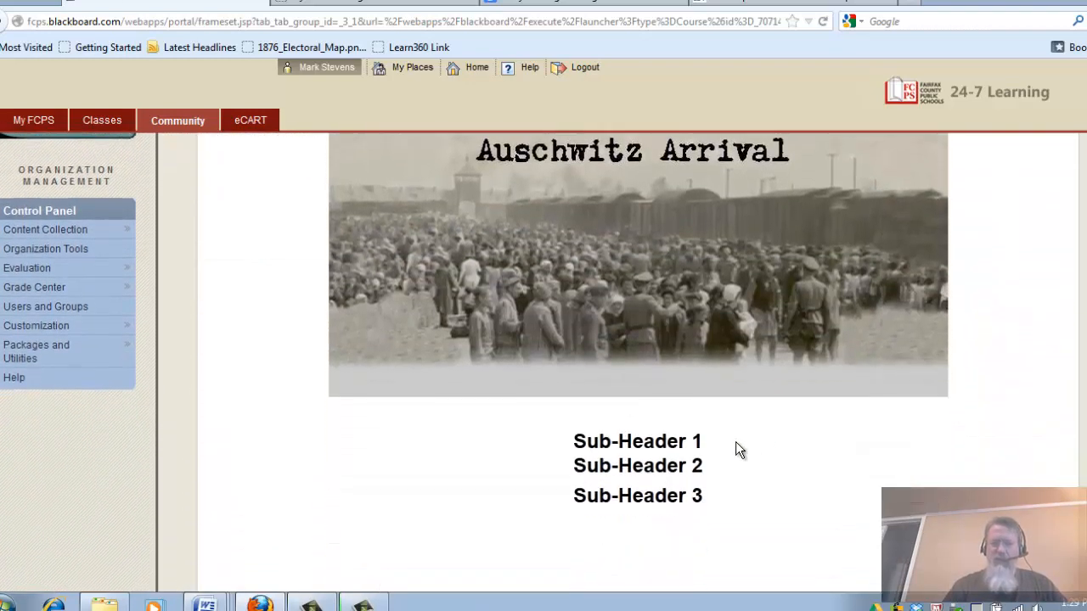
left_click(732, 433)
key("Return")
key("Return")
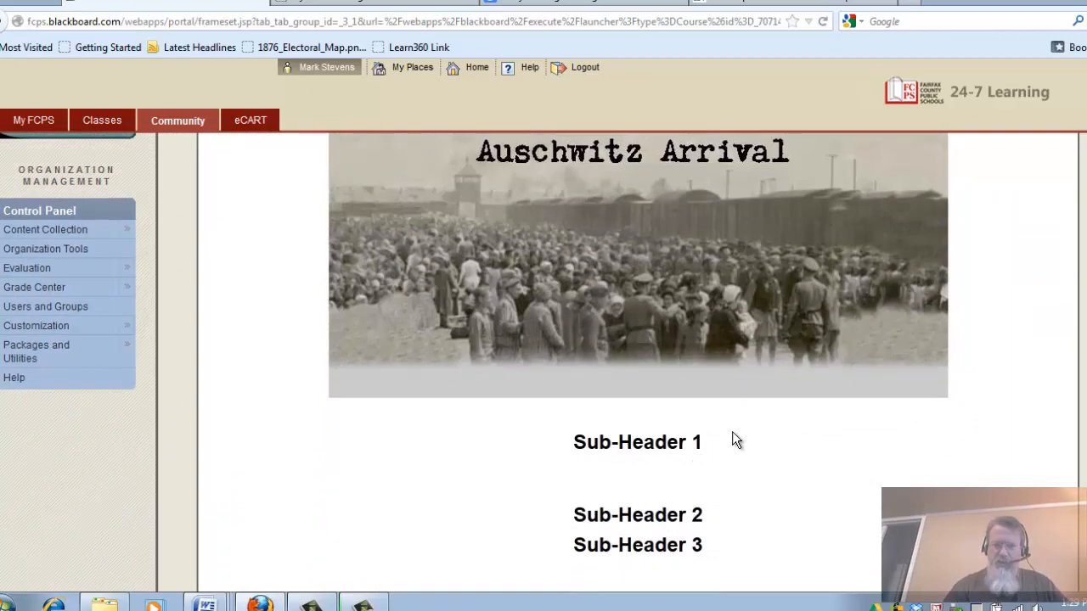
Left-align the blank line directly below "Sub-Header 1"
left_click(670, 467)
scroll(637, 356, "up", 5)
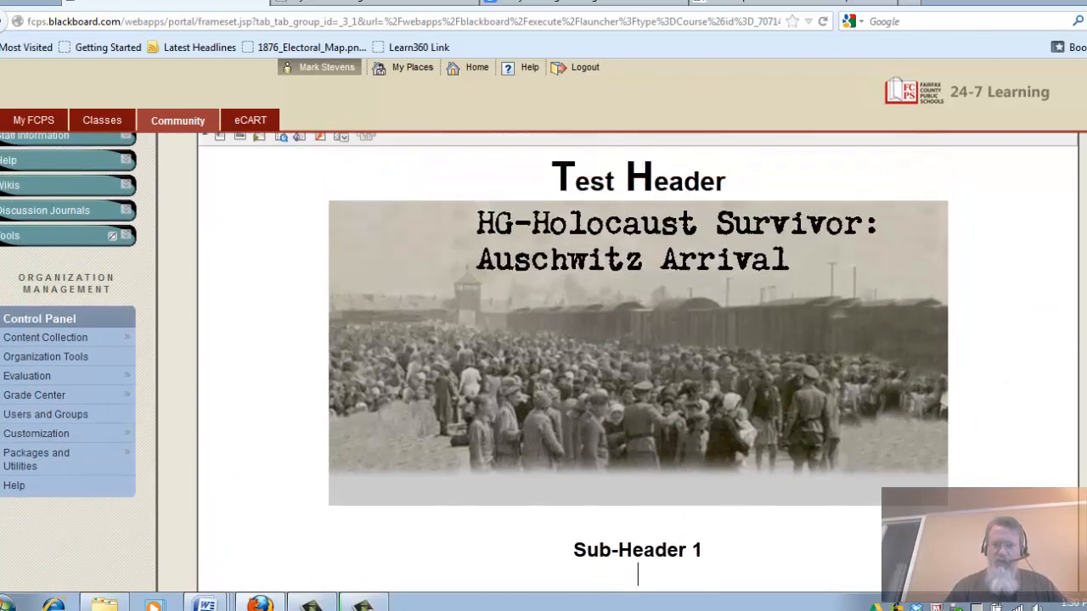
scroll(832, 303, "down", 2)
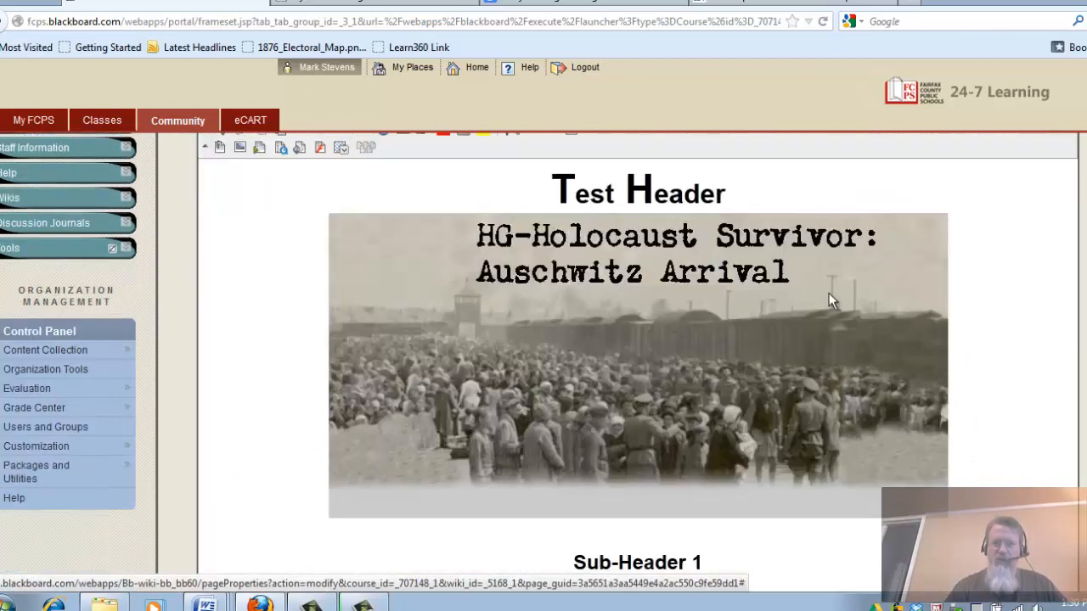
scroll(175, 546, "down", 3)
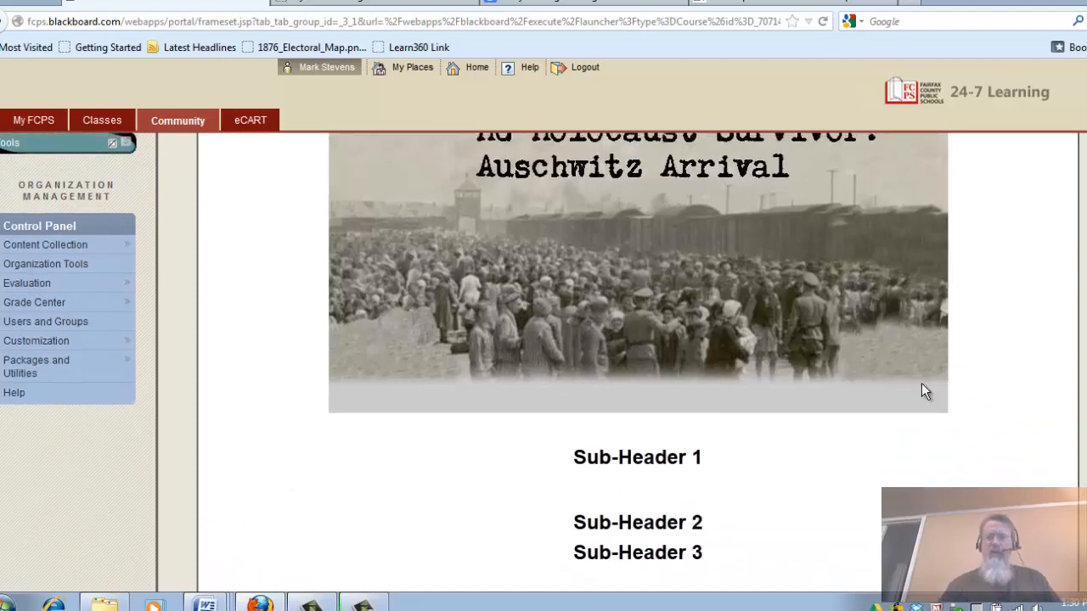
Switch to the Lorem Ipsum website and generate 5 paragraphs of placeholder text
left_click(786, 4)
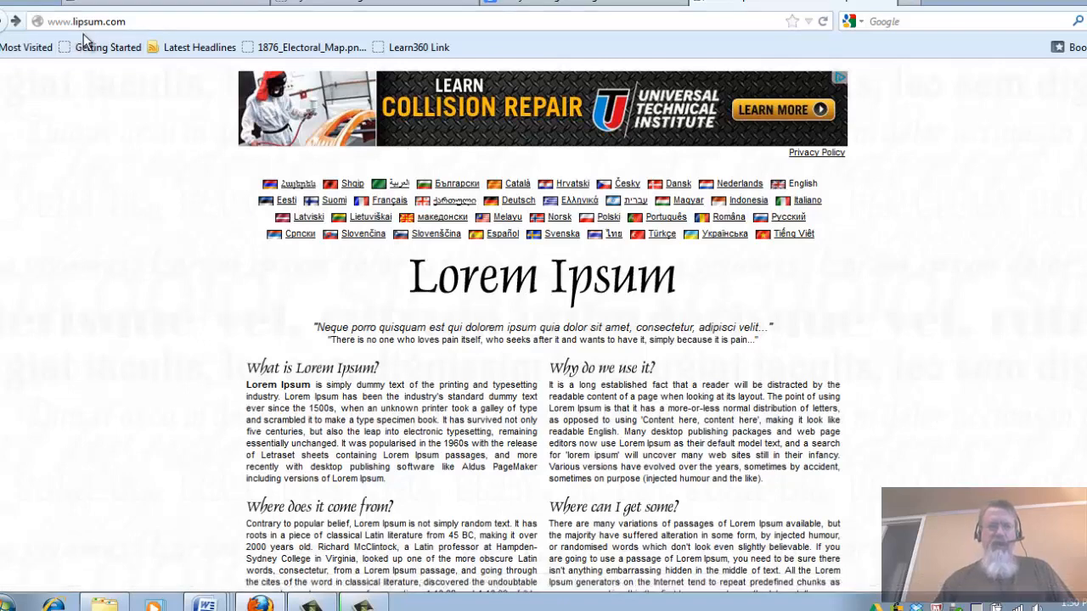
scroll(187, 252, "down", 2)
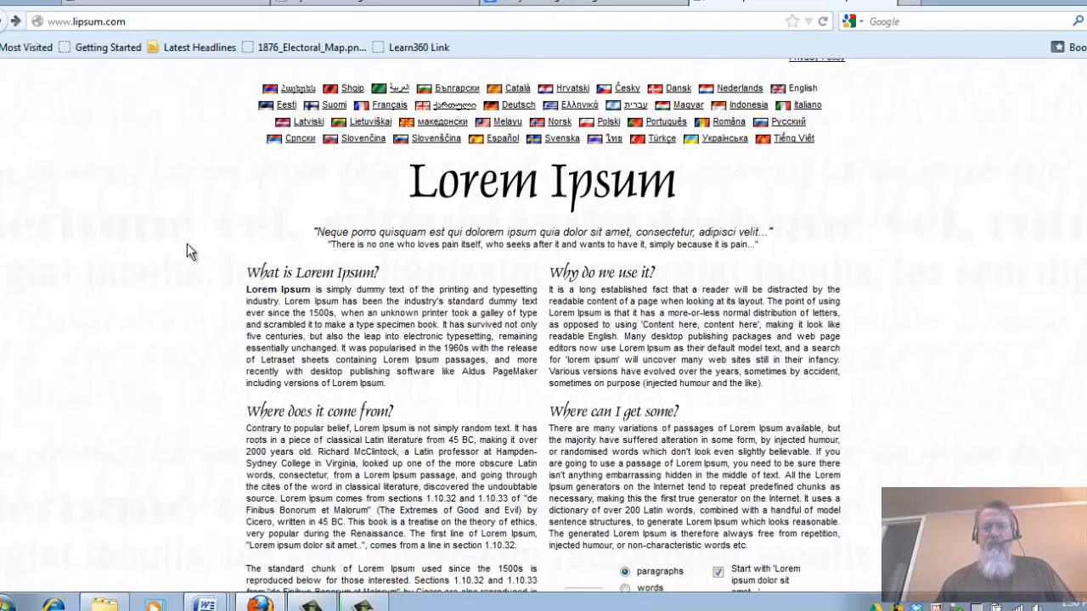
scroll(186, 238, "down", 2)
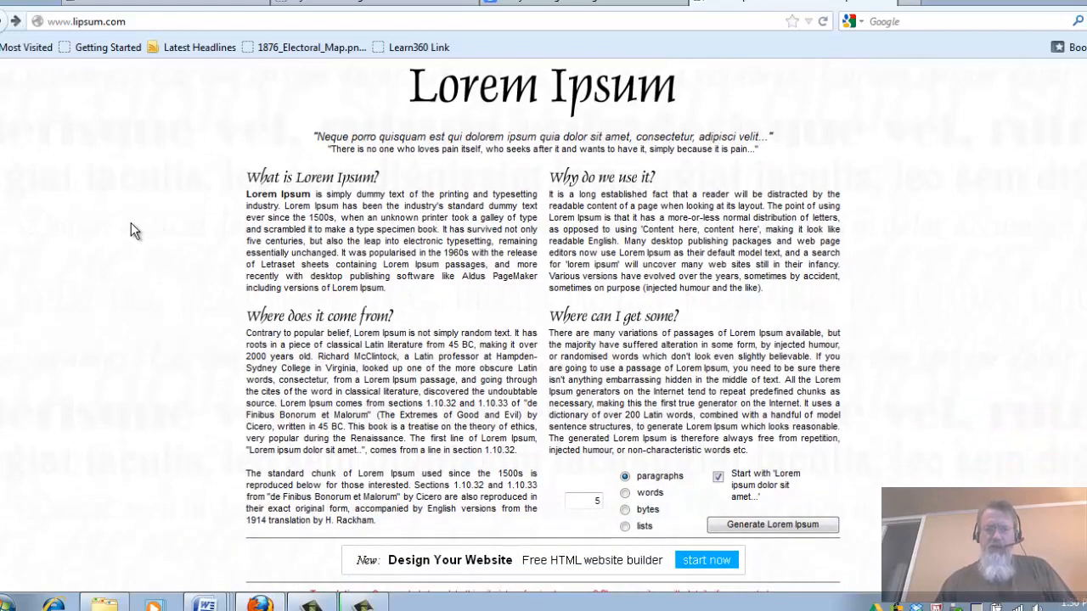
left_click(748, 525)
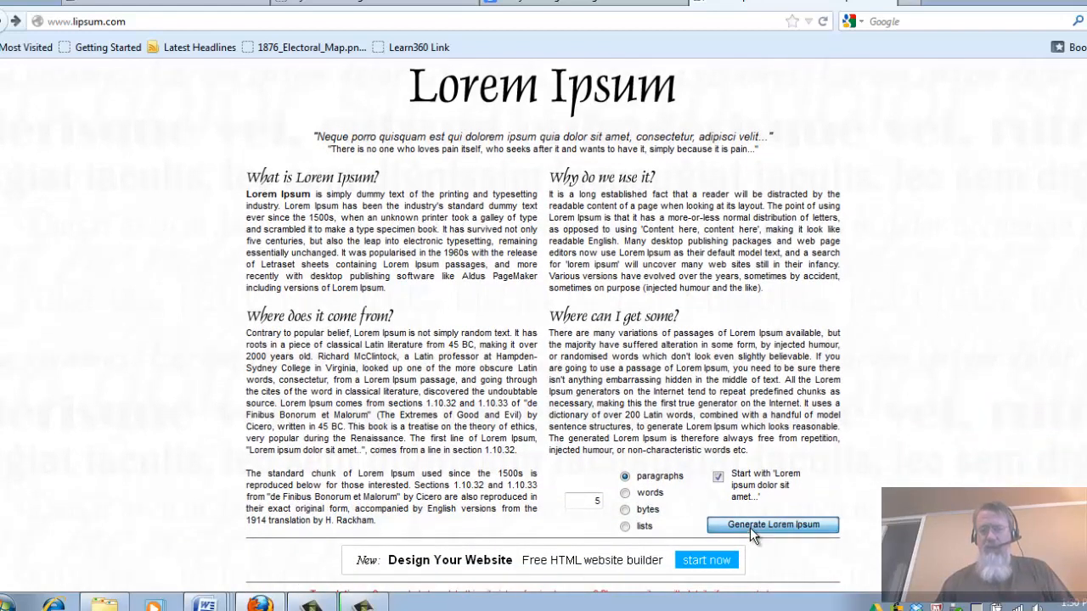
scroll(221, 357, "down", 2)
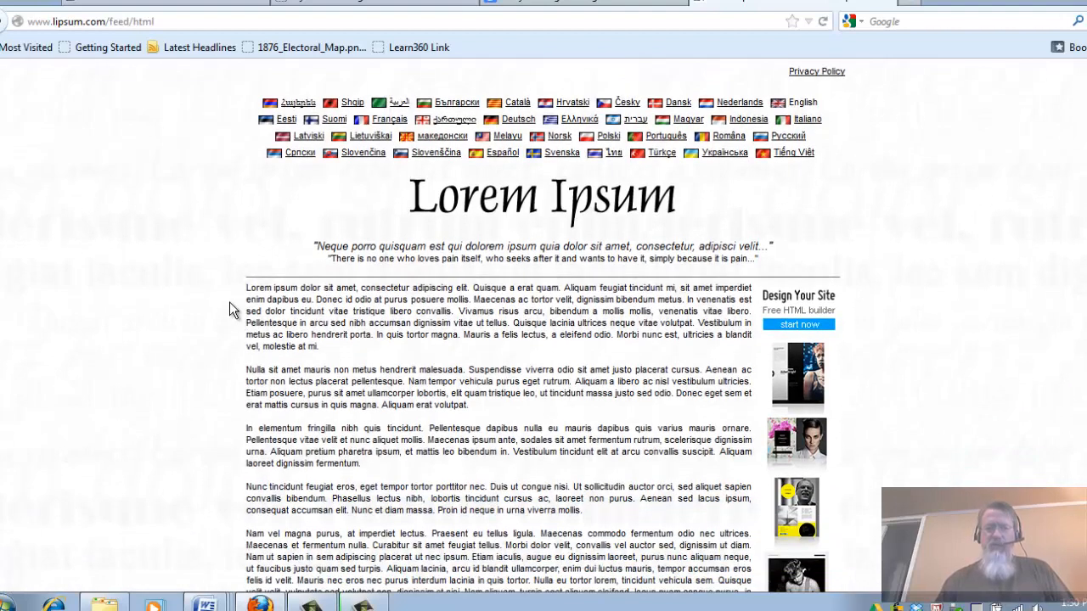
Copy the generated text from "enim dapibus eu" in the first paragraph into the last one and paste it below "Sub-Header 1" on the wiki page
left_click_drag(244, 304, 389, 547)
key("ctrl+c")
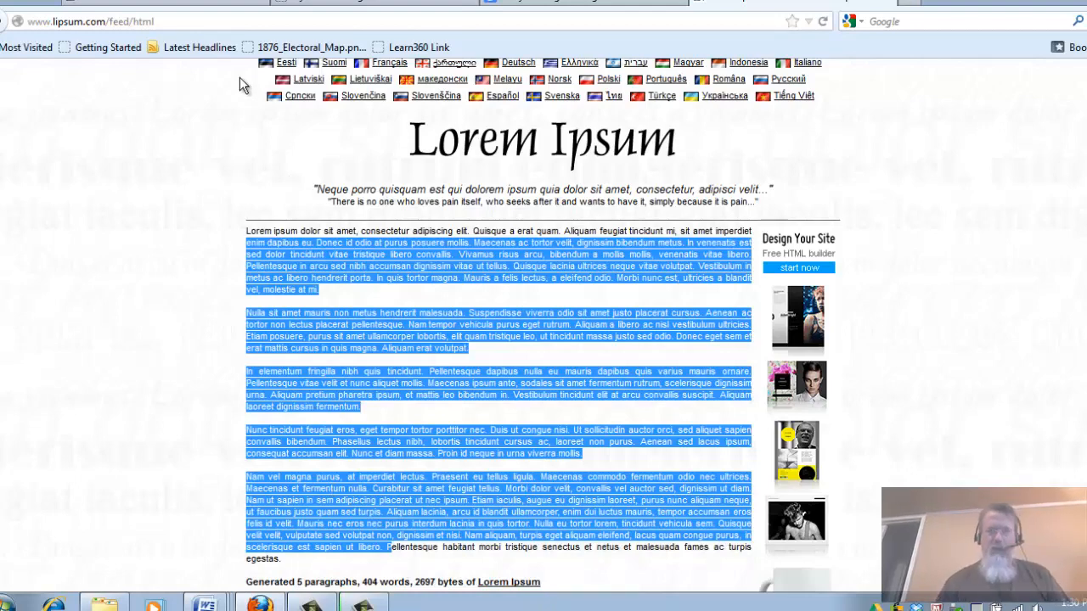
left_click(110, 3)
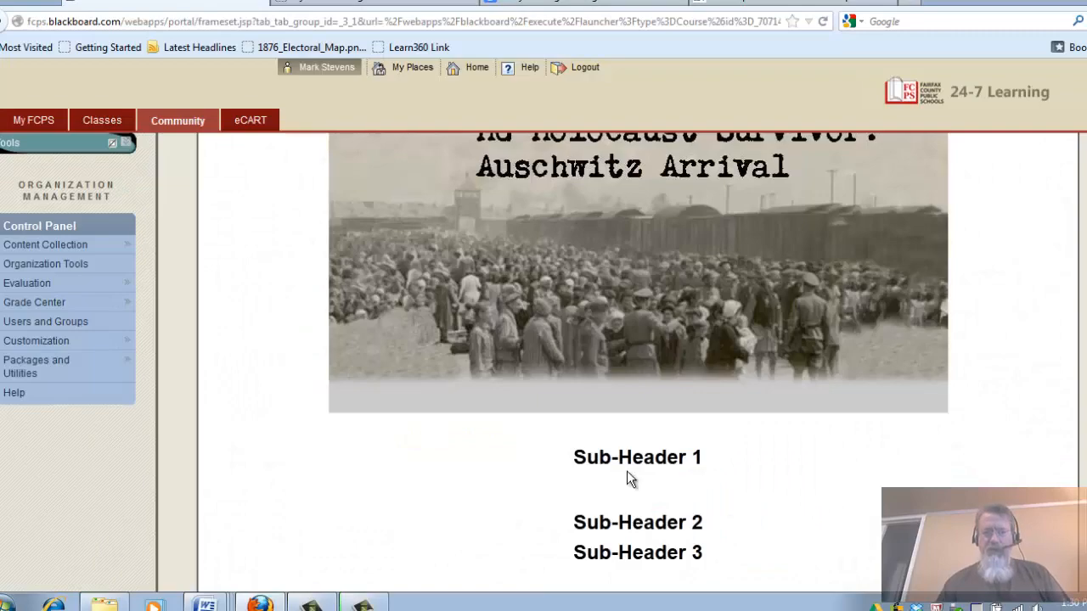
key("ctrl+v")
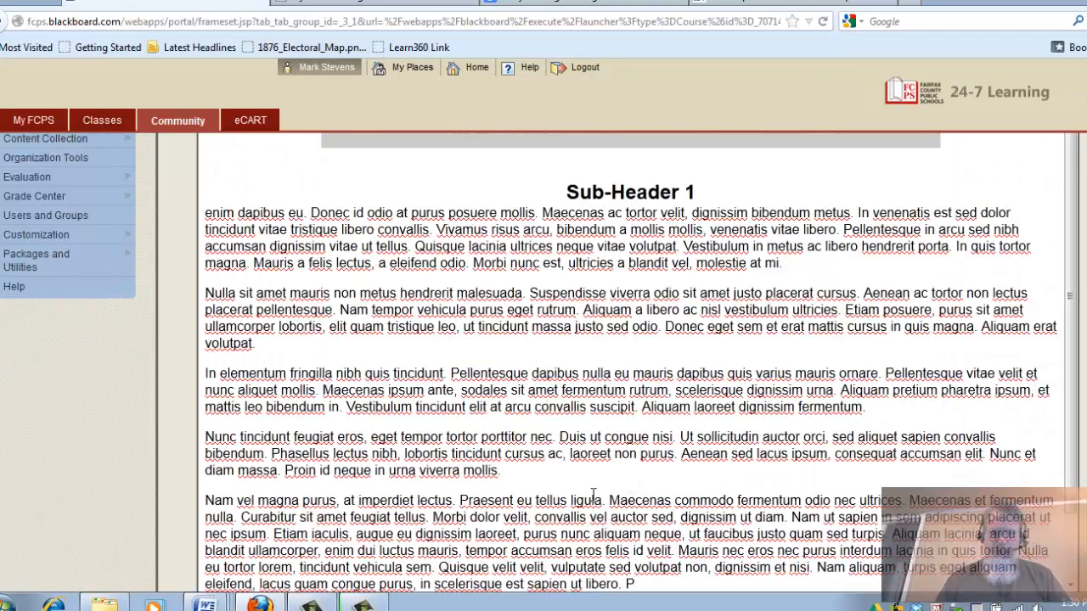
Add a blank line between "Sub-Header 2" and "Sub-Header 3" and left-align it
scroll(679, 450, "down", 5)
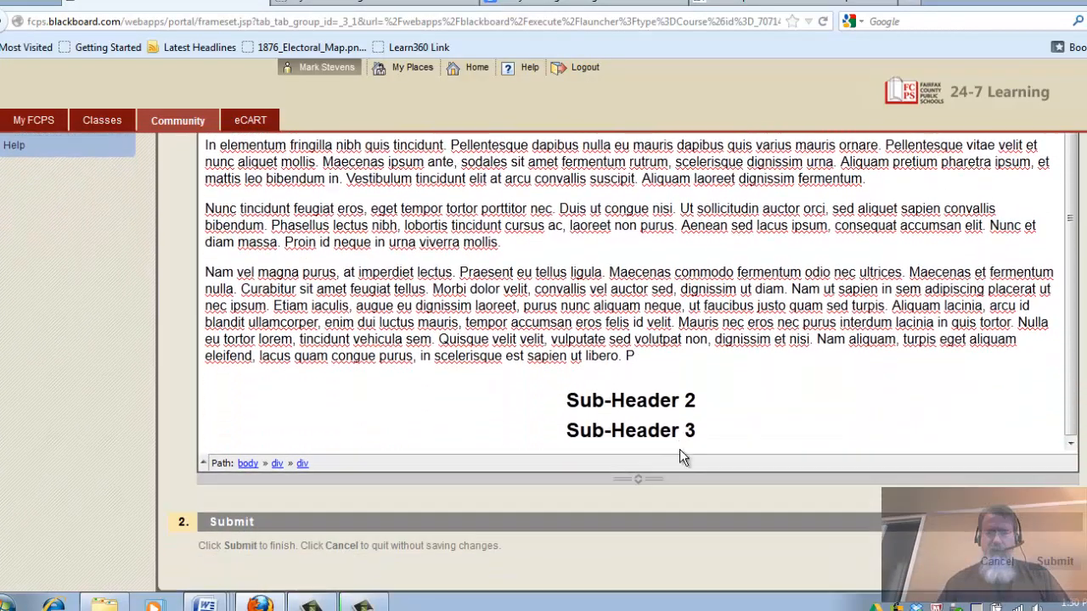
left_click(708, 410)
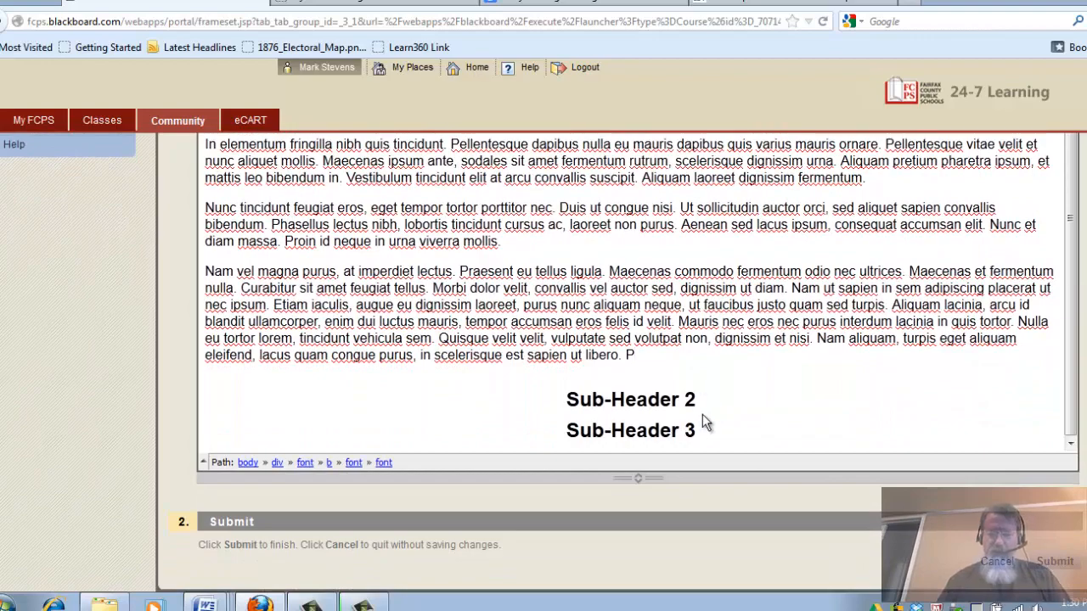
key("Return")
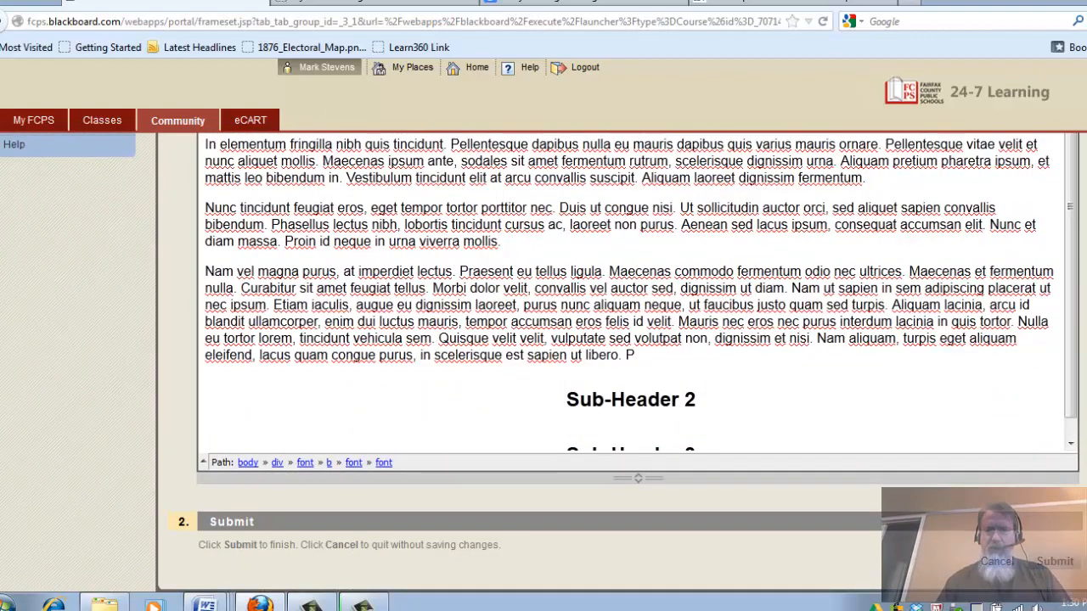
scroll(688, 293, "up", 10)
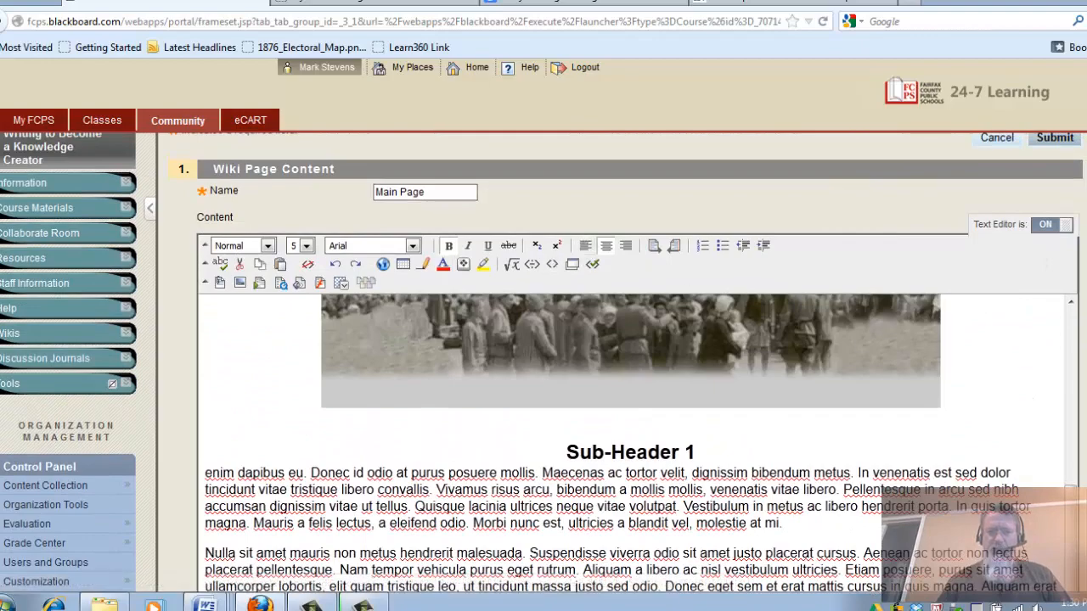
scroll(1044, 390, "down", 5)
scroll(1044, 391, "up", 1)
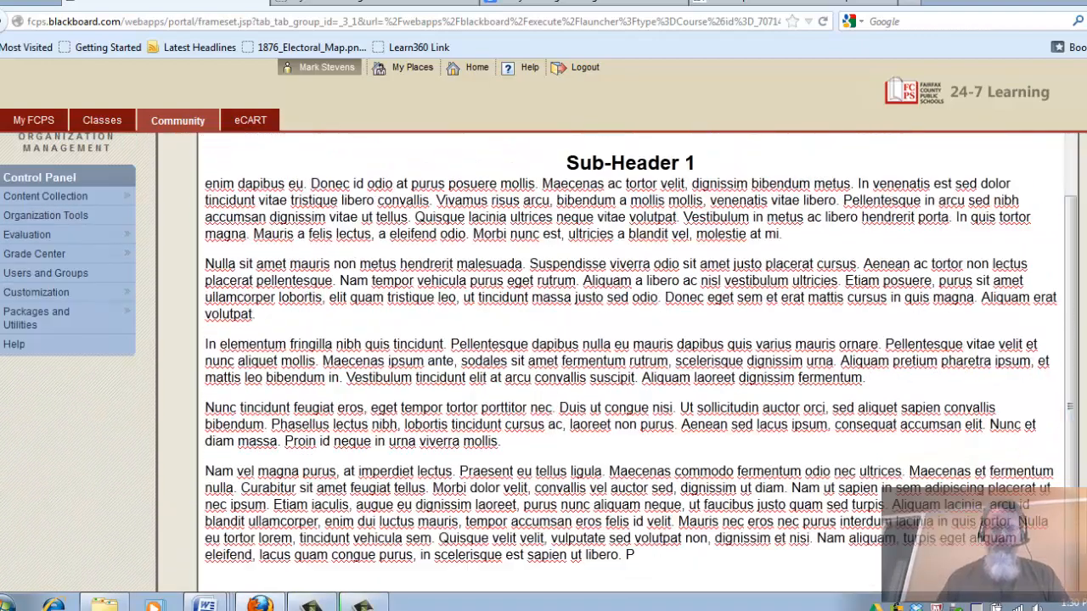
scroll(810, 438, "down", 5)
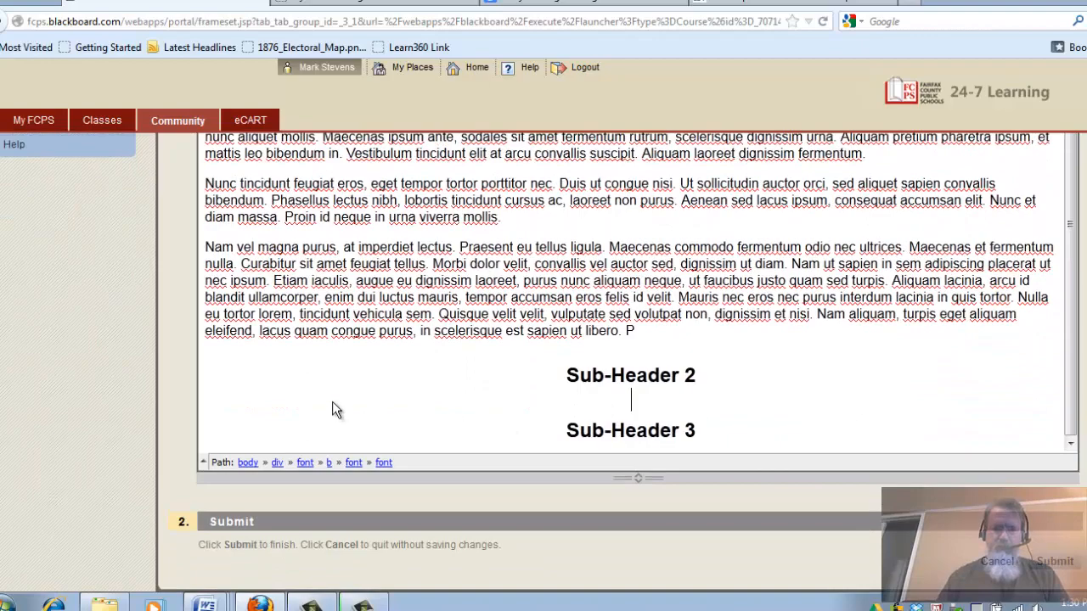
scroll(637, 340, "up", 10)
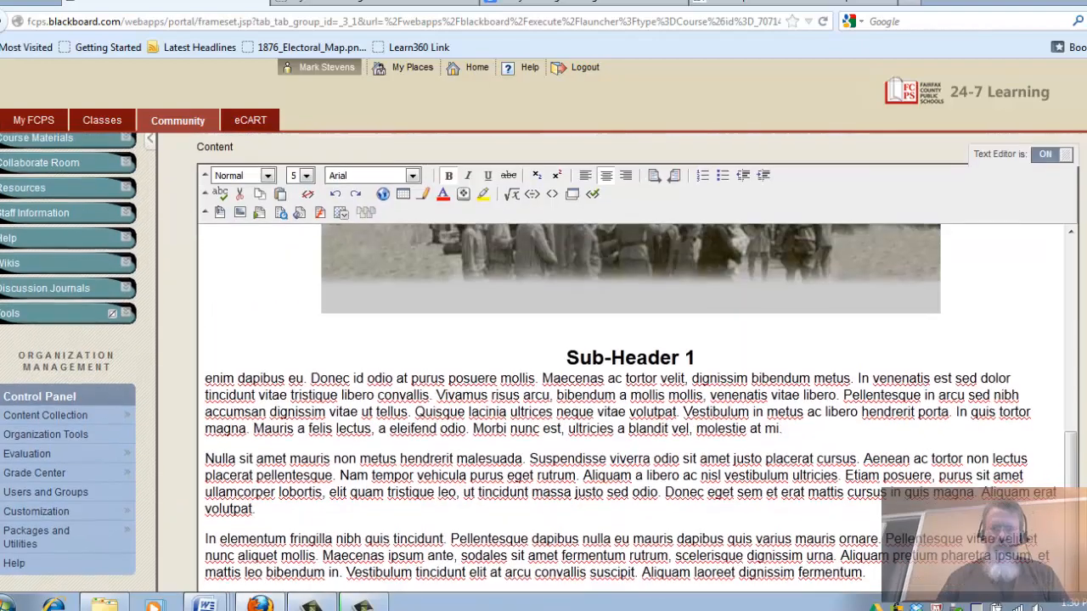
left_click(586, 180)
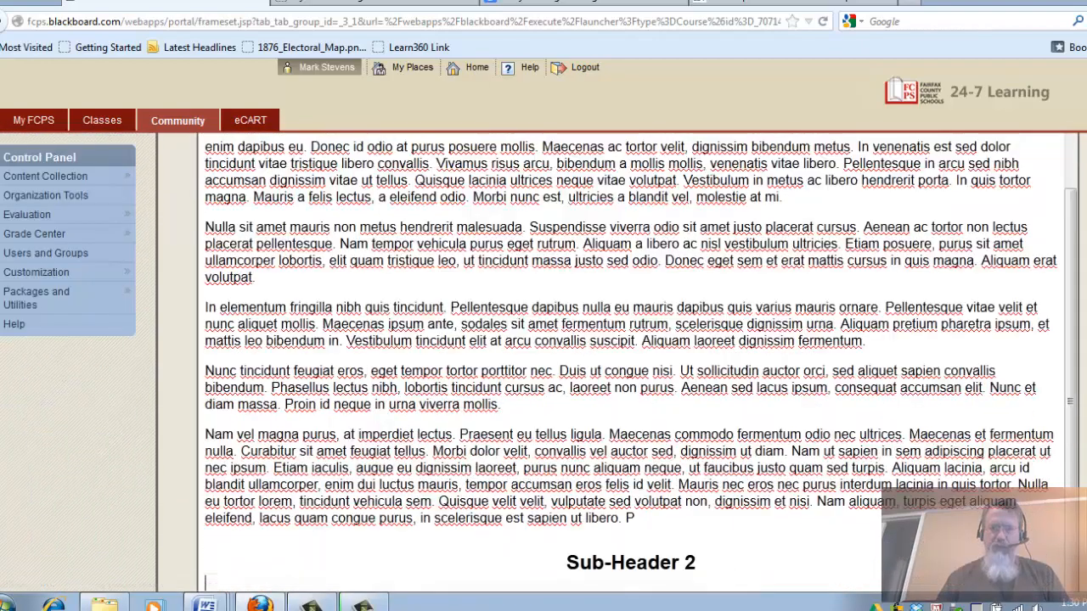
Paste the copied placeholder text on the blank line below "Sub-Header 2"
scroll(803, 297, "down", 2)
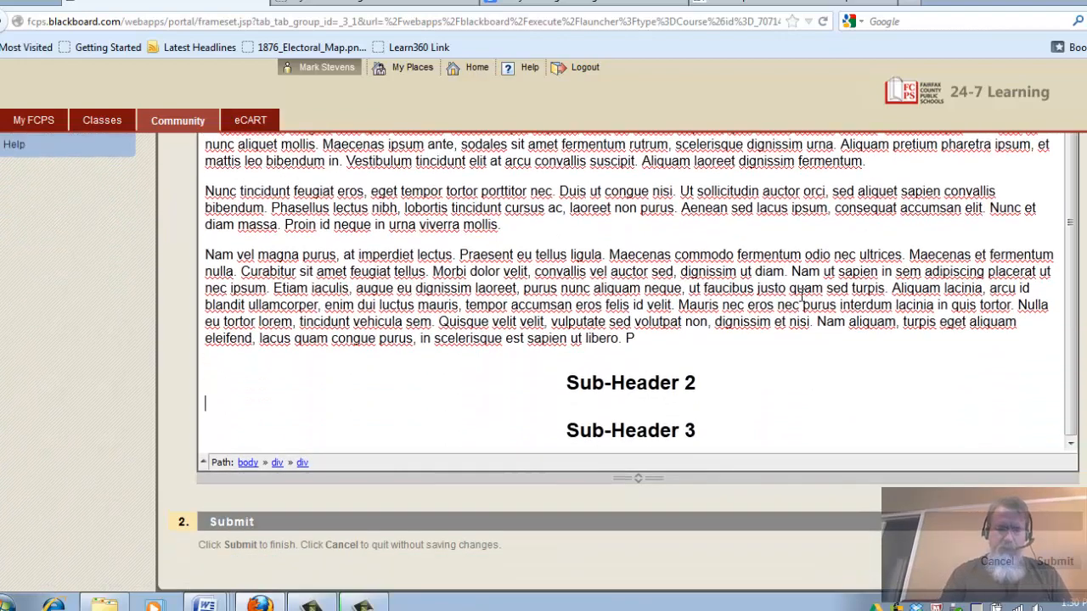
key("ctrl+v")
scroll(977, 365, "down", 1)
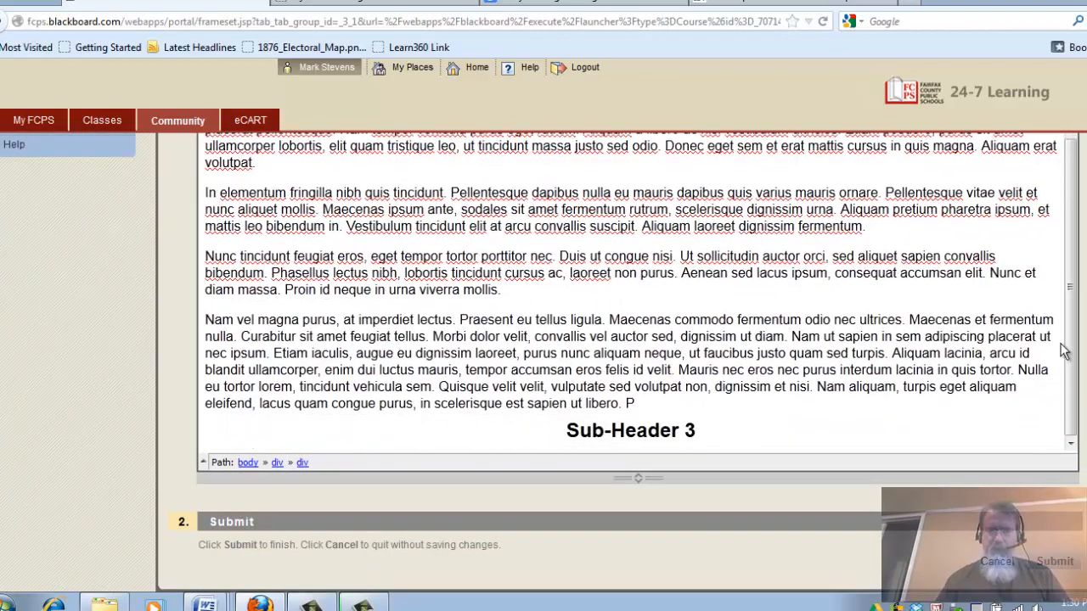
Add a blank line below "Sub-Header 3" and another between the pasted text and "Sub-Header 3"
left_click(726, 440)
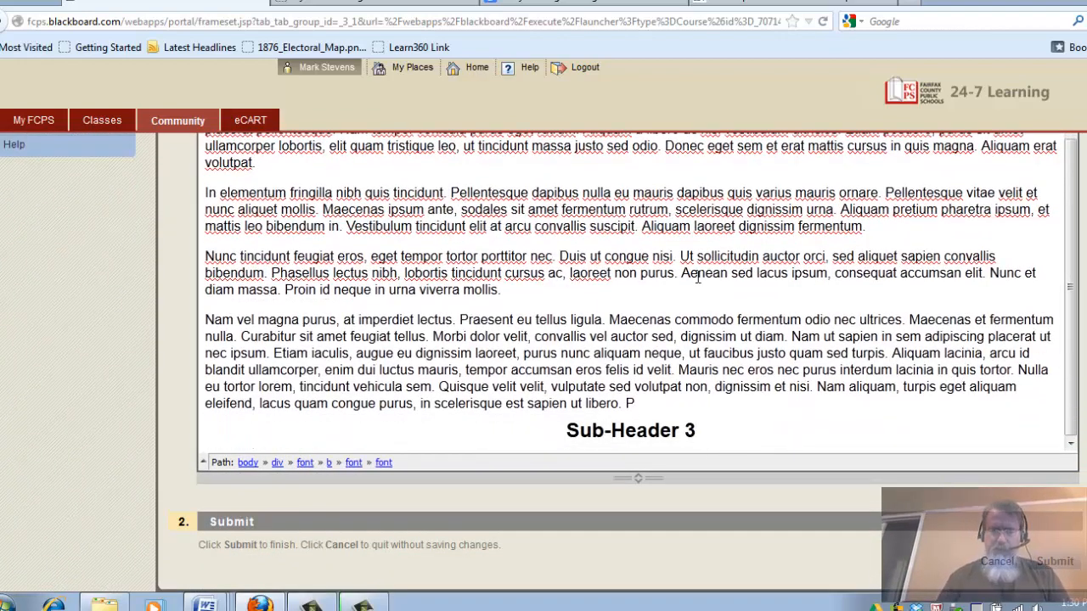
key("Return")
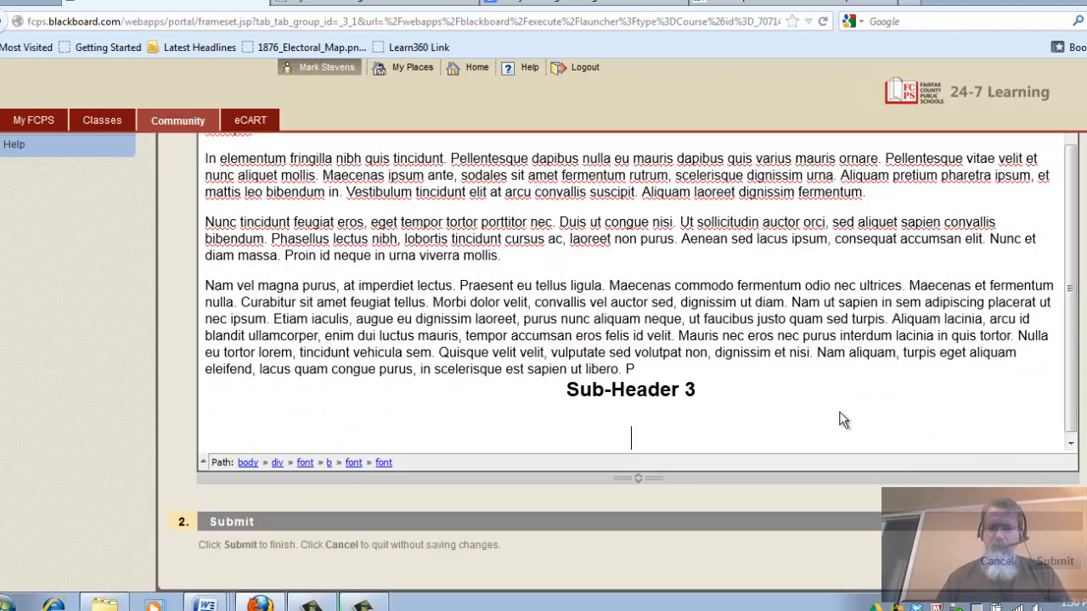
left_click(644, 371)
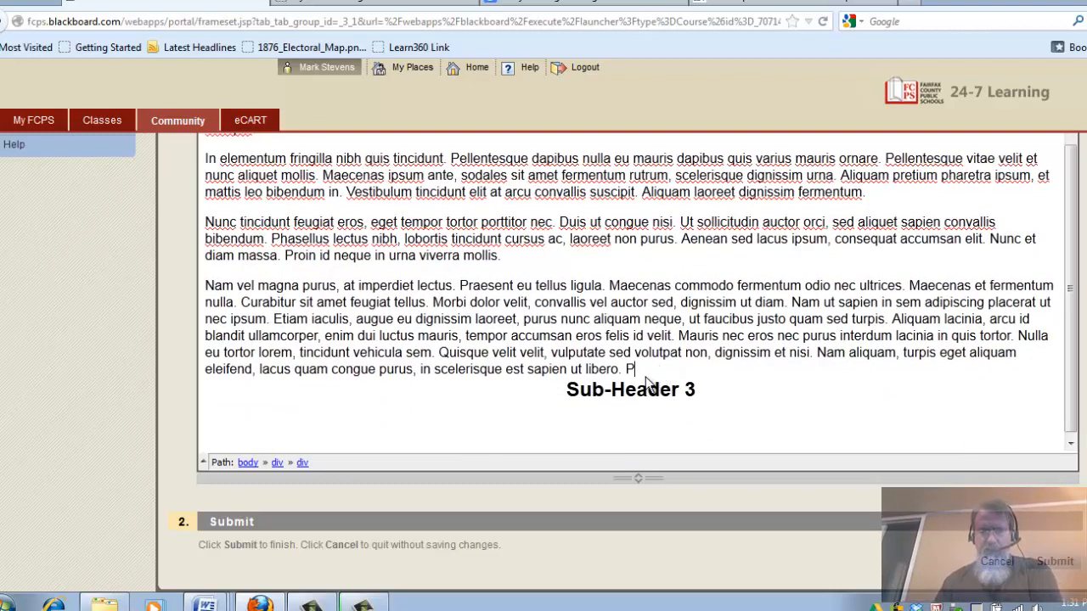
key("Return")
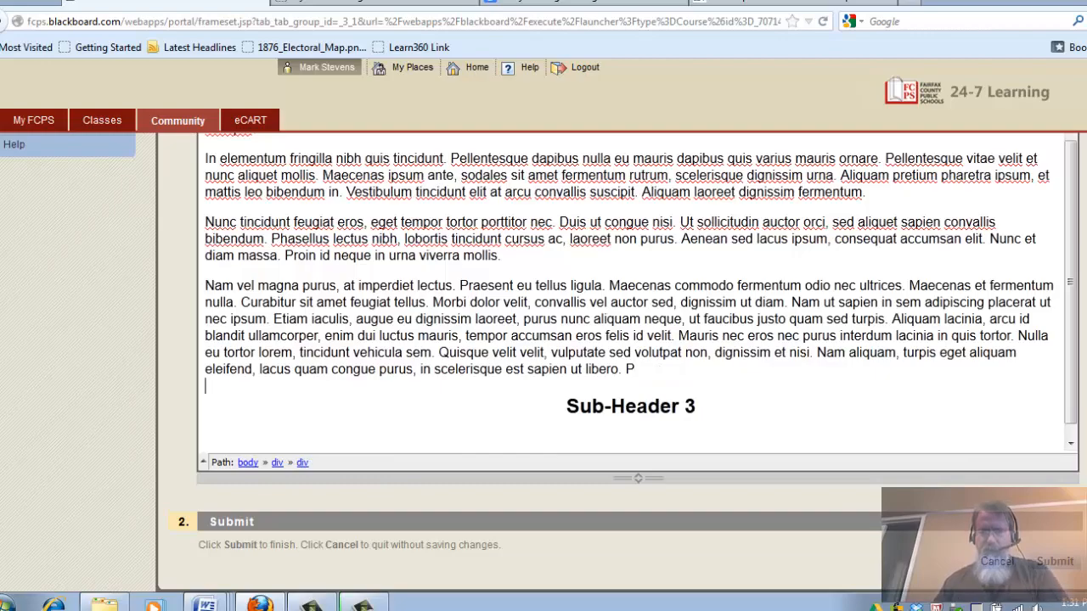
Paste the copied placeholder text left-aligned below "Sub-Header 3" and submit the wiki page
scroll(629, 288, "up", 5)
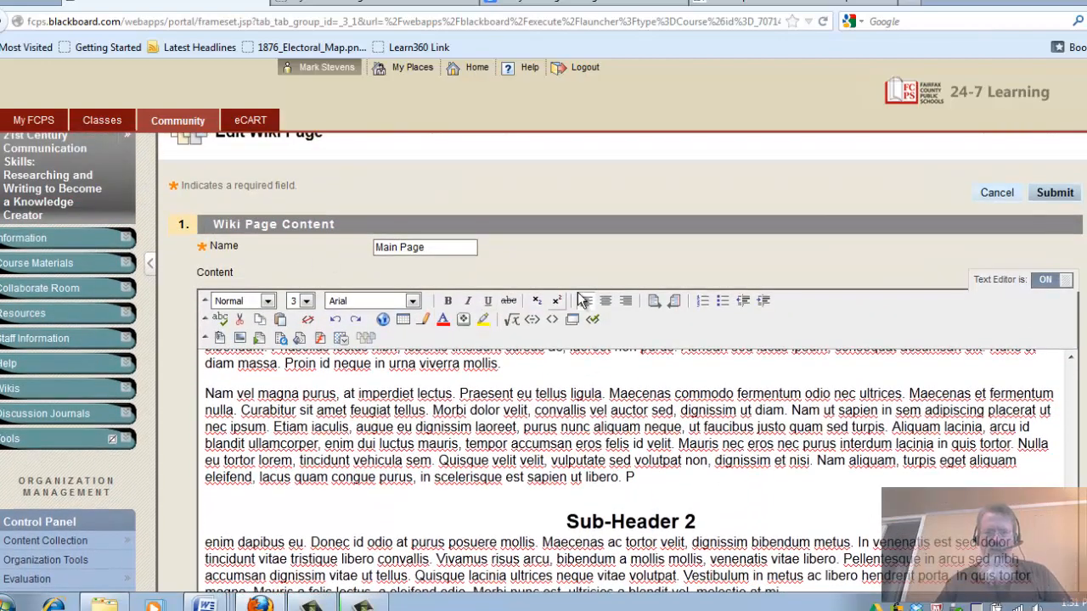
scroll(577, 421, "down", 5)
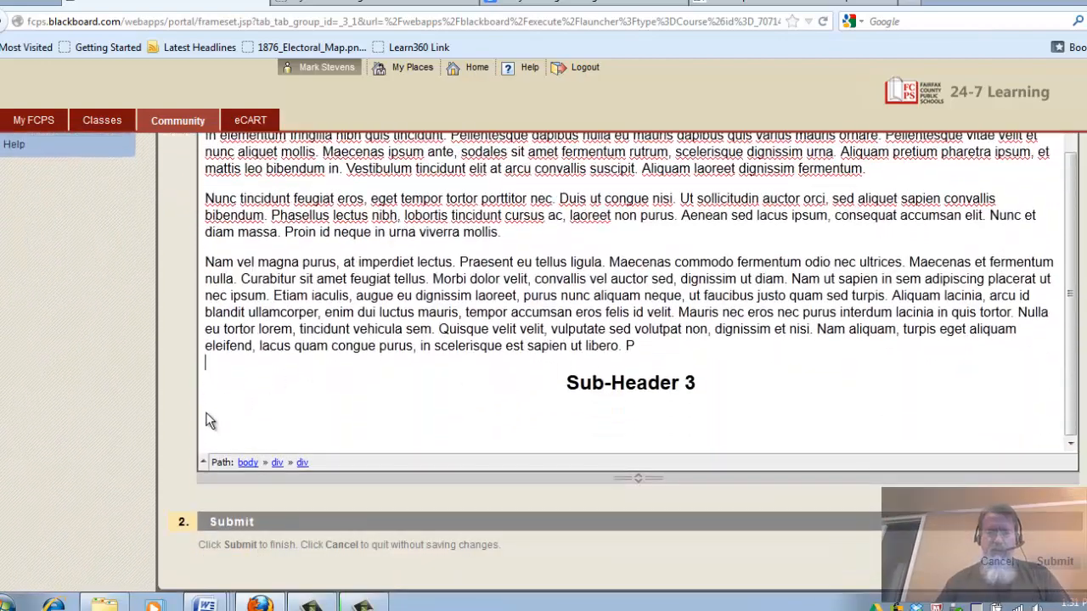
left_click(219, 409)
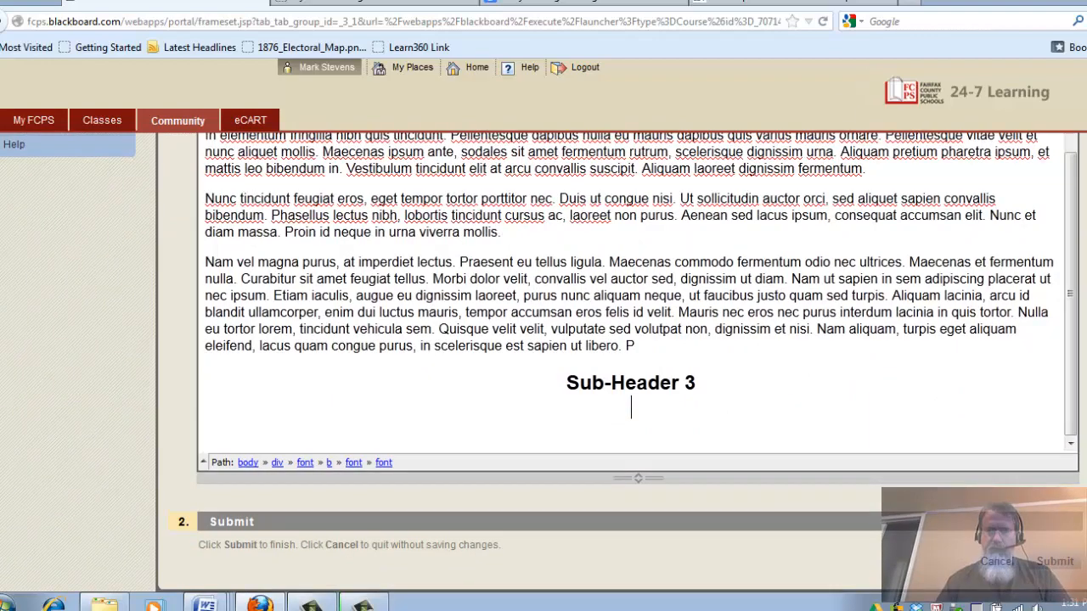
scroll(663, 391, "up", 5)
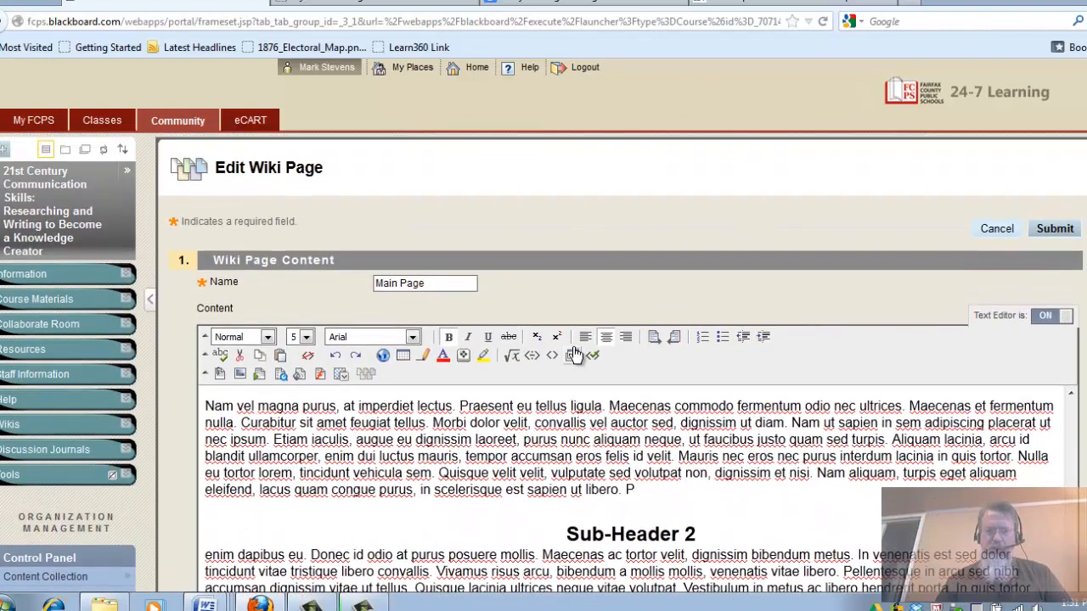
scroll(584, 339, "down", 5)
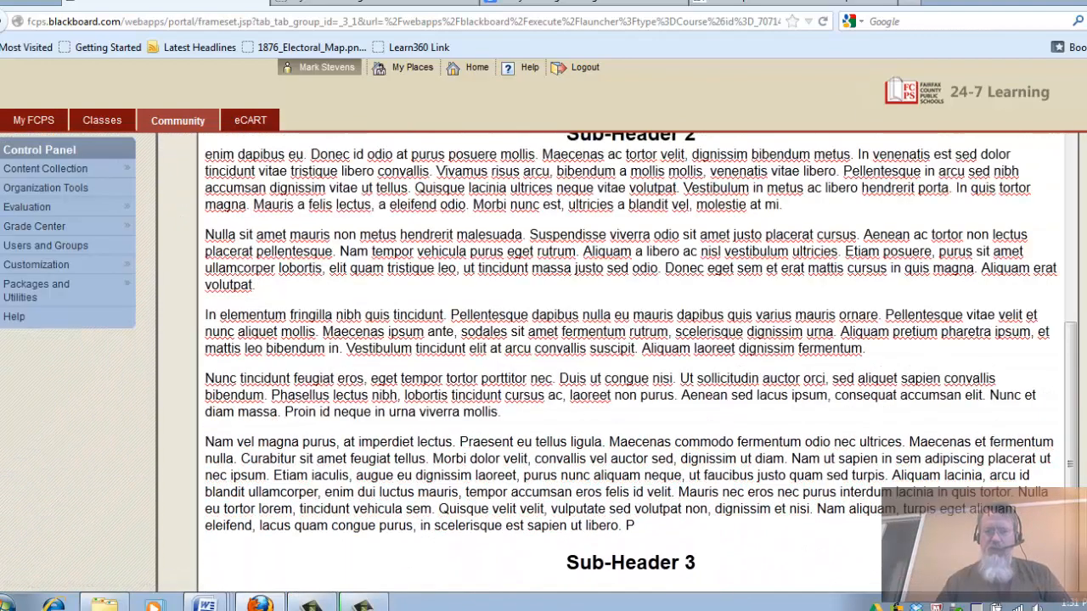
scroll(219, 459, "down", 3)
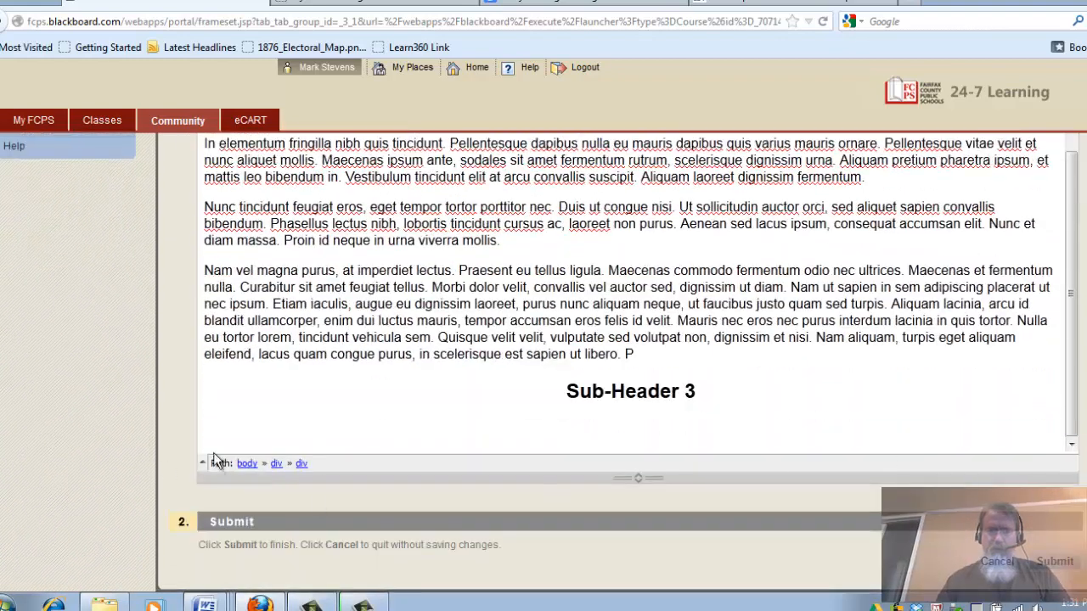
key("ctrl+v")
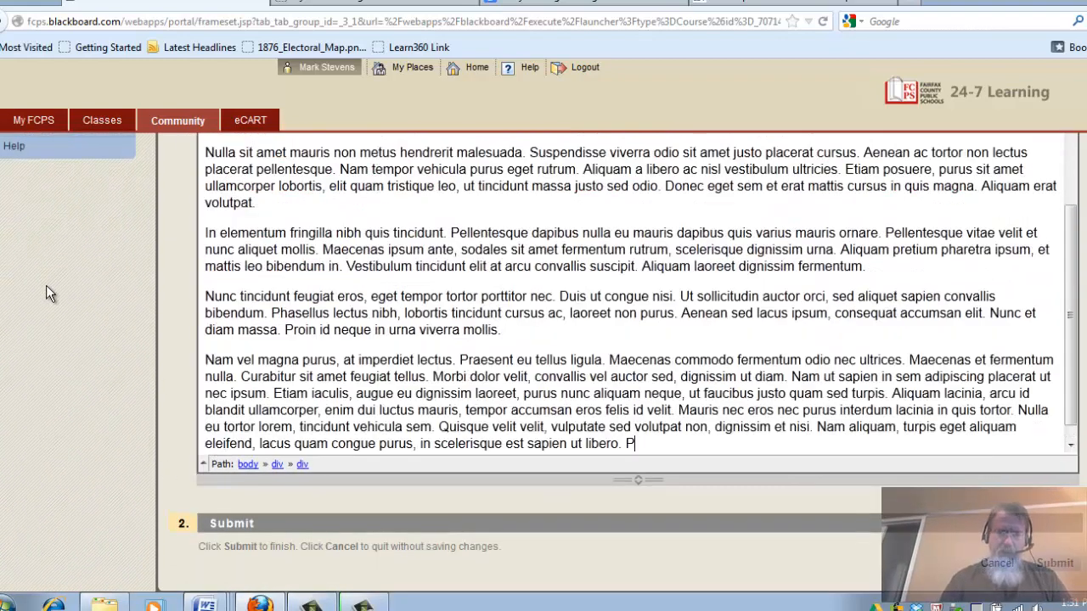
left_click(1055, 563)
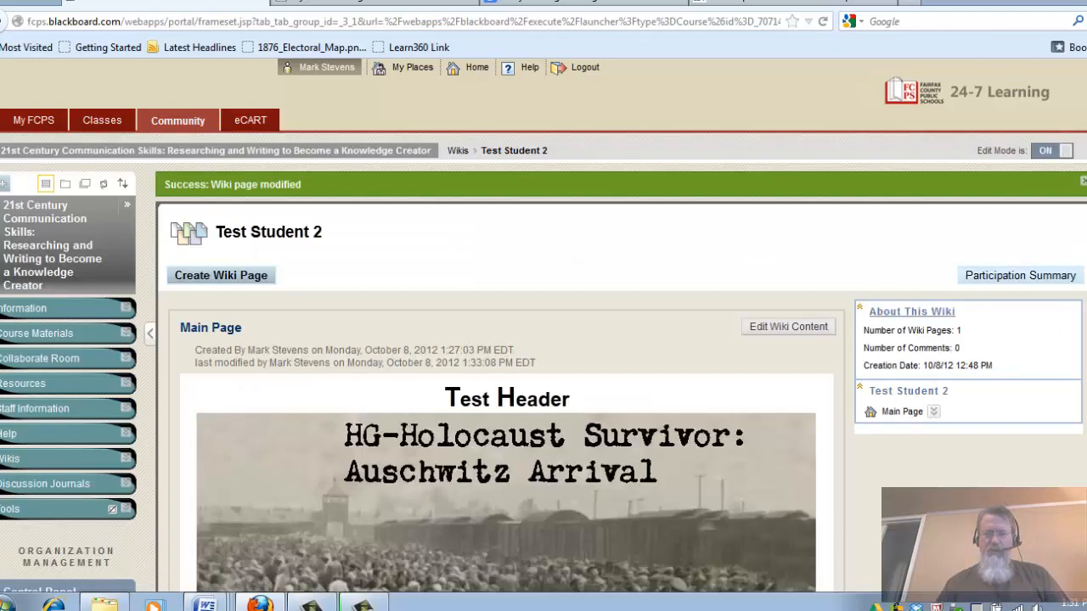
Review the saved Main Page, checking the header, image, sub-headers and the text beneath them
scroll(506, 363, "down", 10)
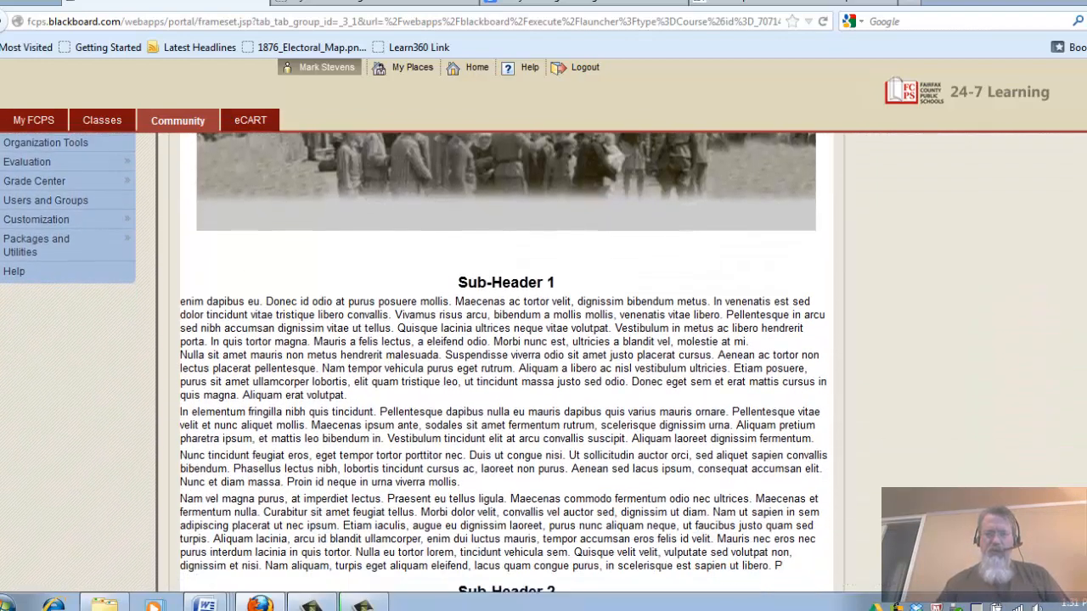
scroll(506, 364, "down", 8)
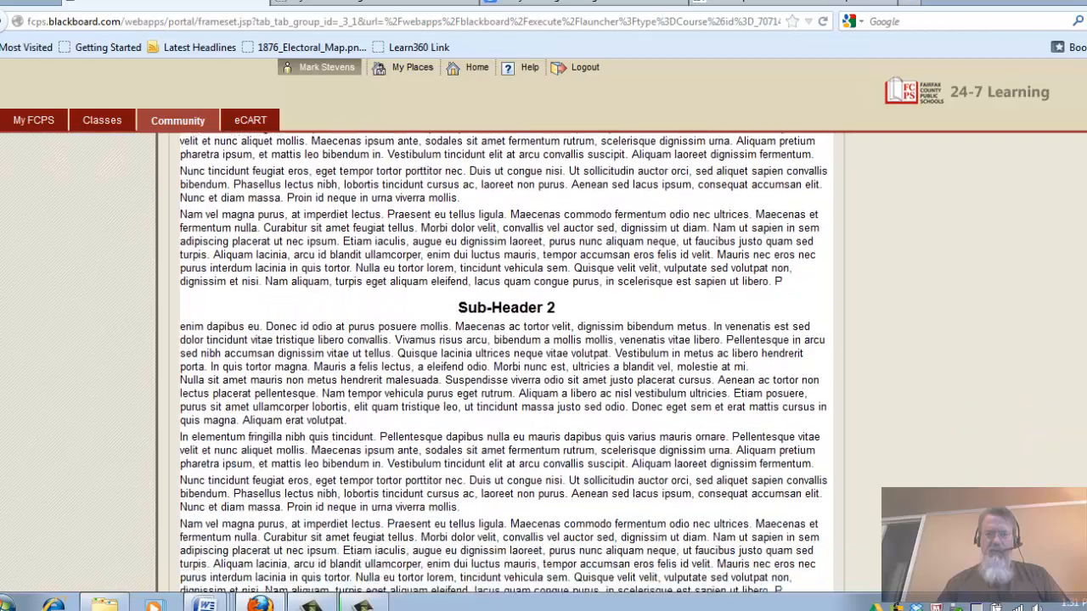
scroll(506, 363, "up", 15)
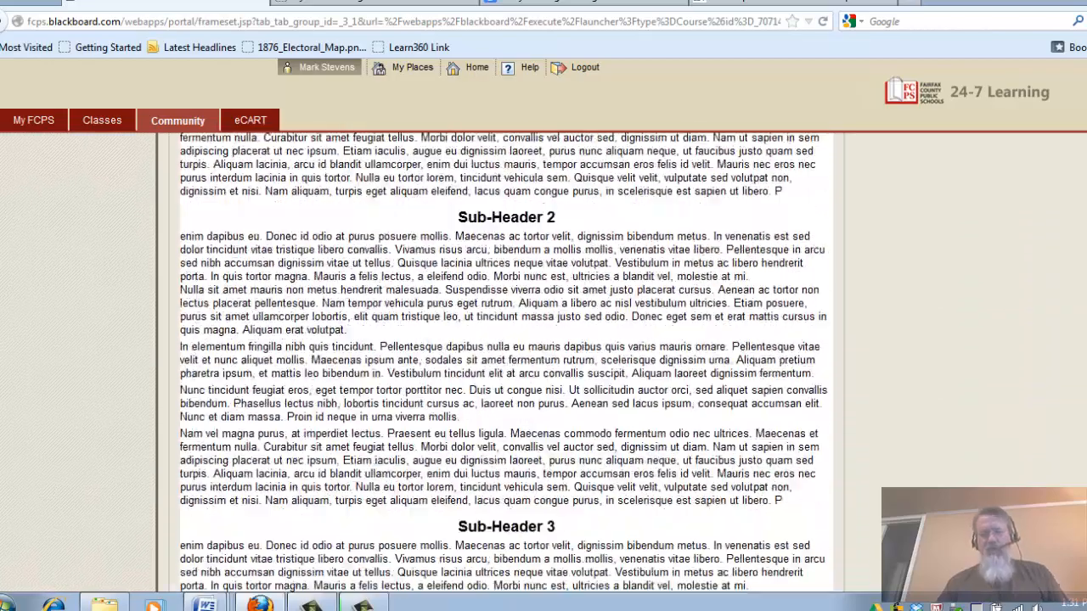
scroll(506, 364, "down", 1)
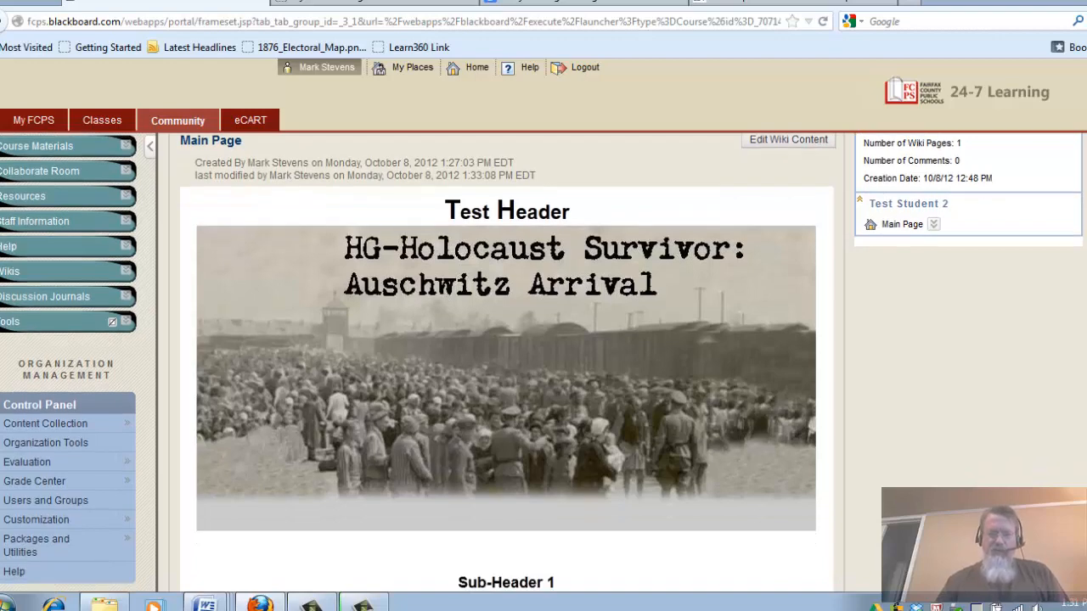
scroll(506, 363, "down", 1)
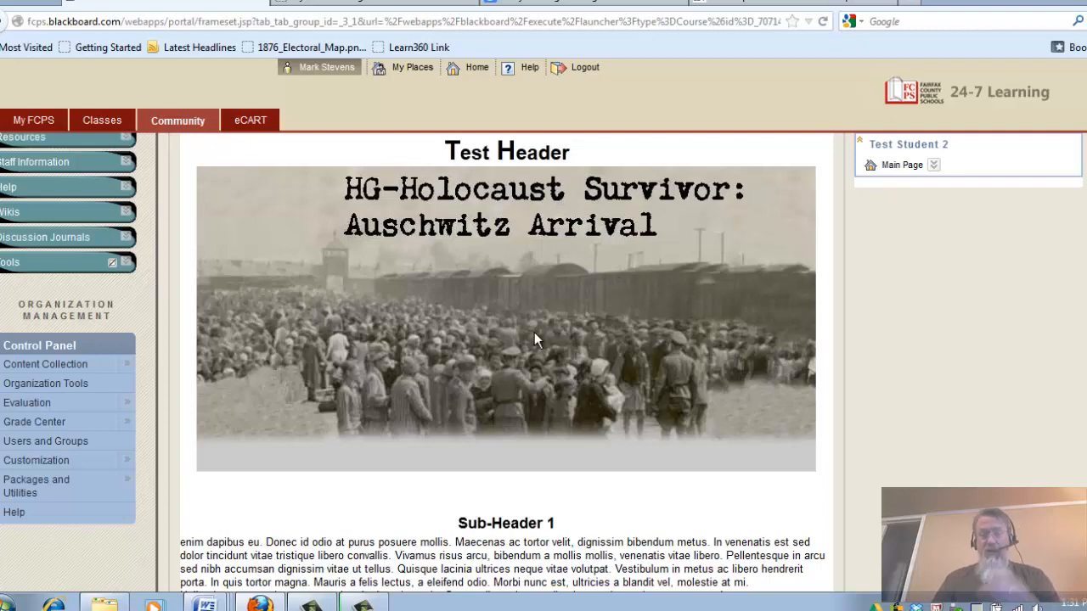
scroll(569, 413, "down", 3)
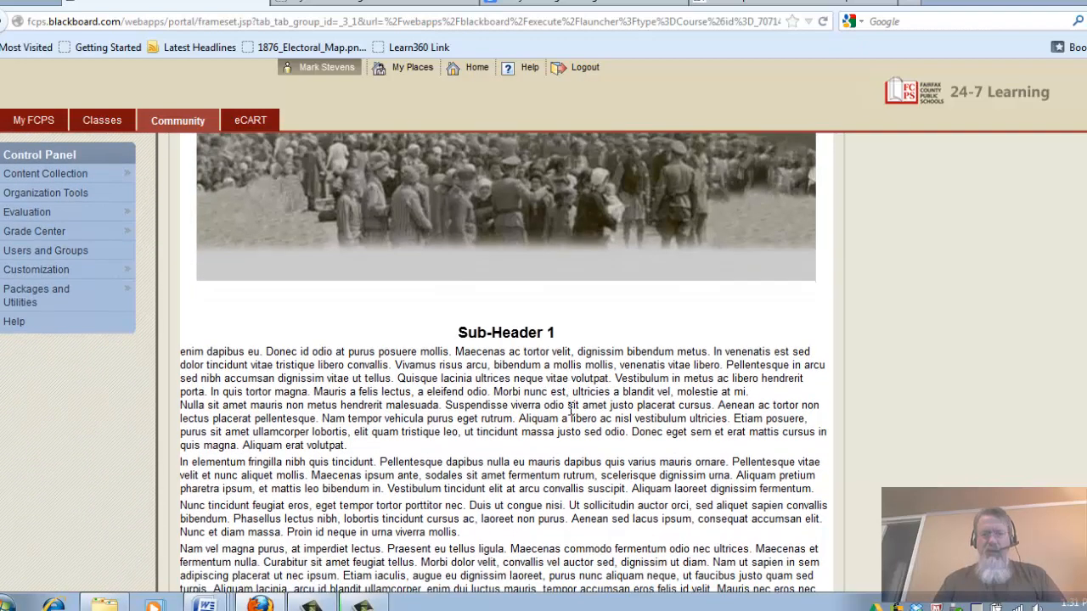
scroll(503, 378, "down", 3)
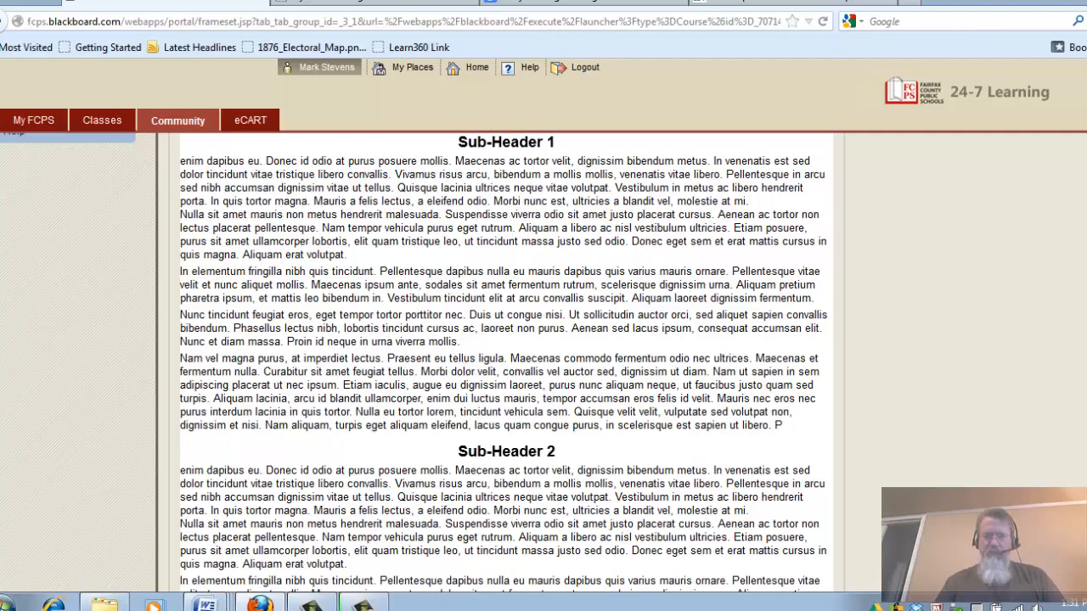
scroll(503, 365, "up", 10)
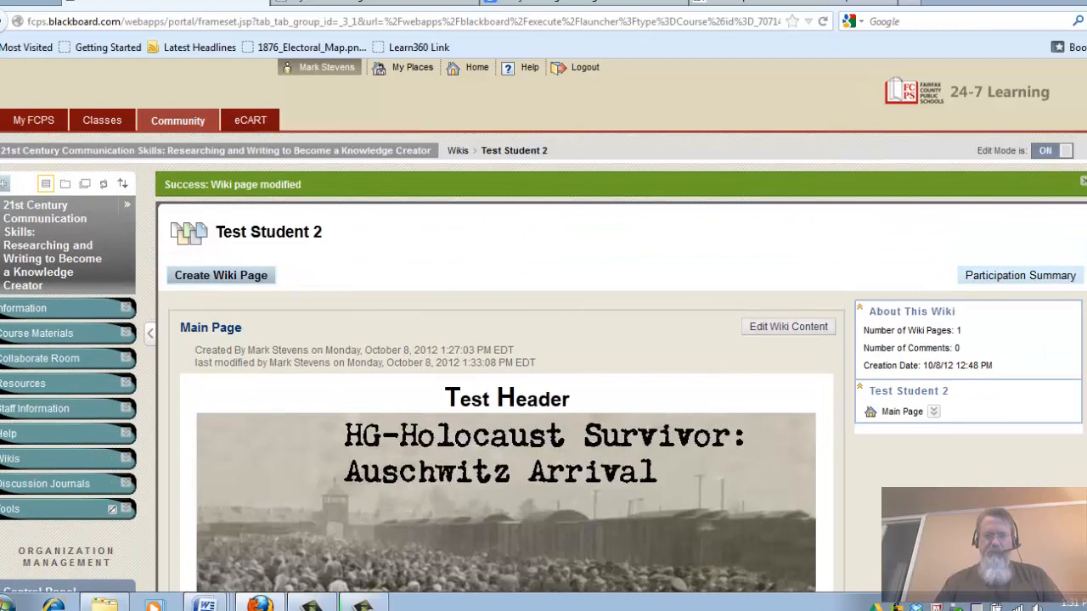
Reopen the Main Page for editing and attach oven.jpg as an image before "enim dapibus eu" under "Sub-Header 1"
left_click(819, 328)
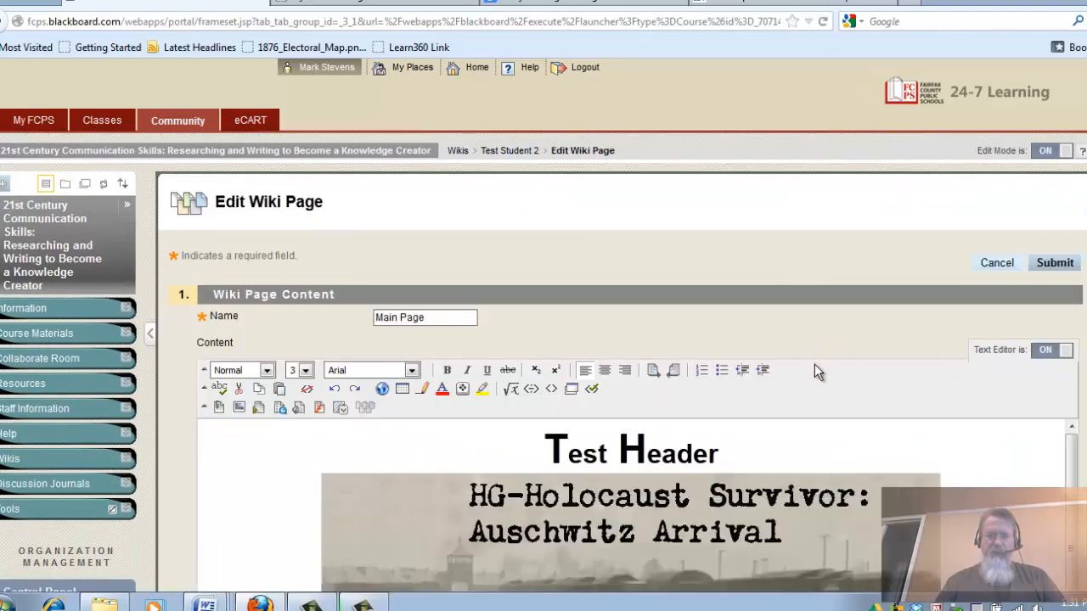
scroll(815, 370, "down", 10)
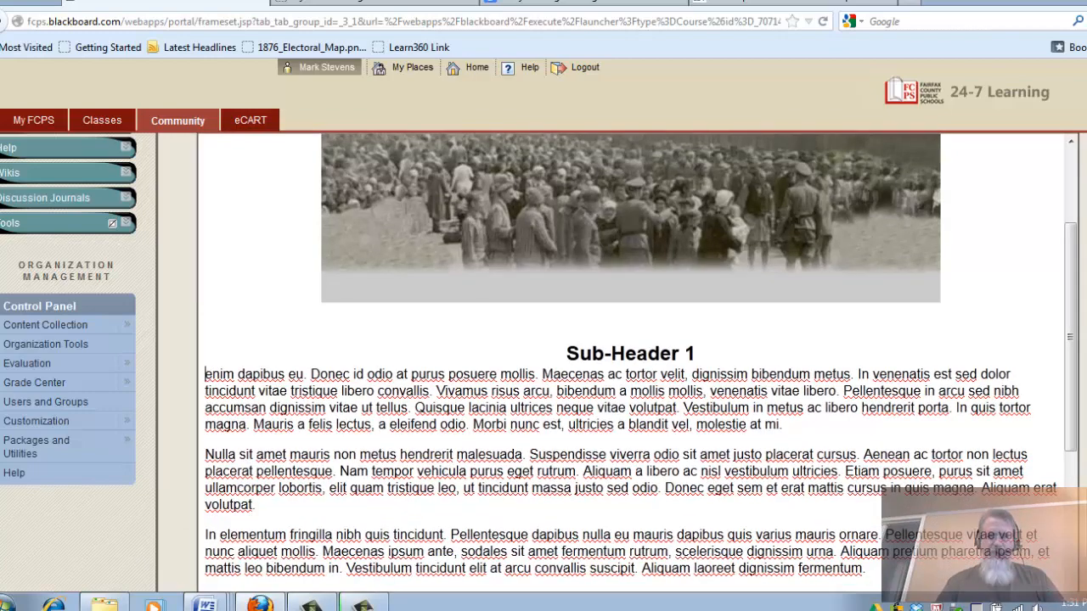
scroll(544, 363, "up", 4)
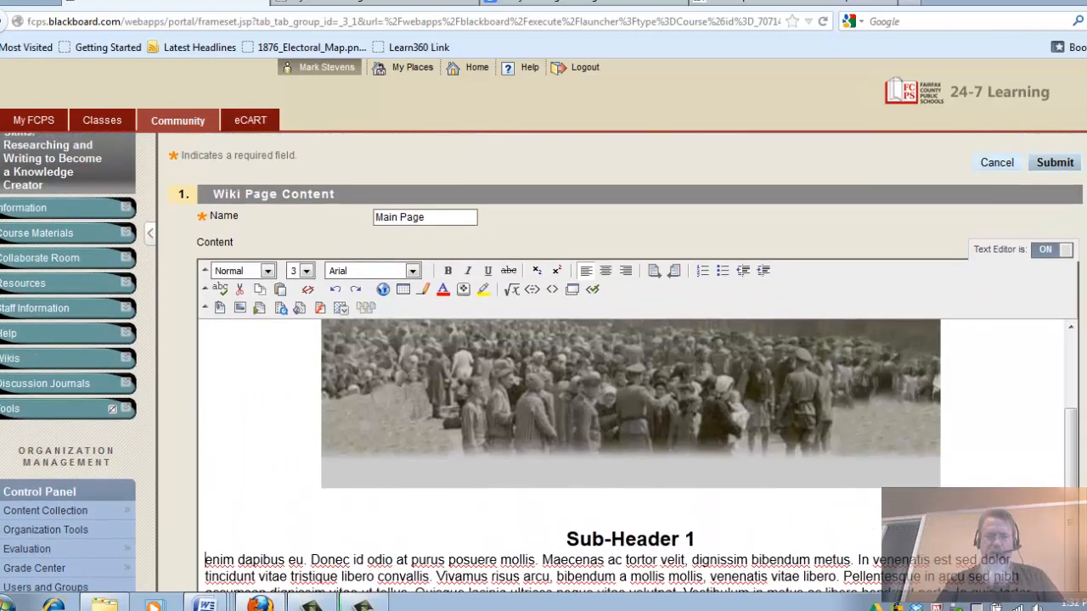
left_click(242, 310)
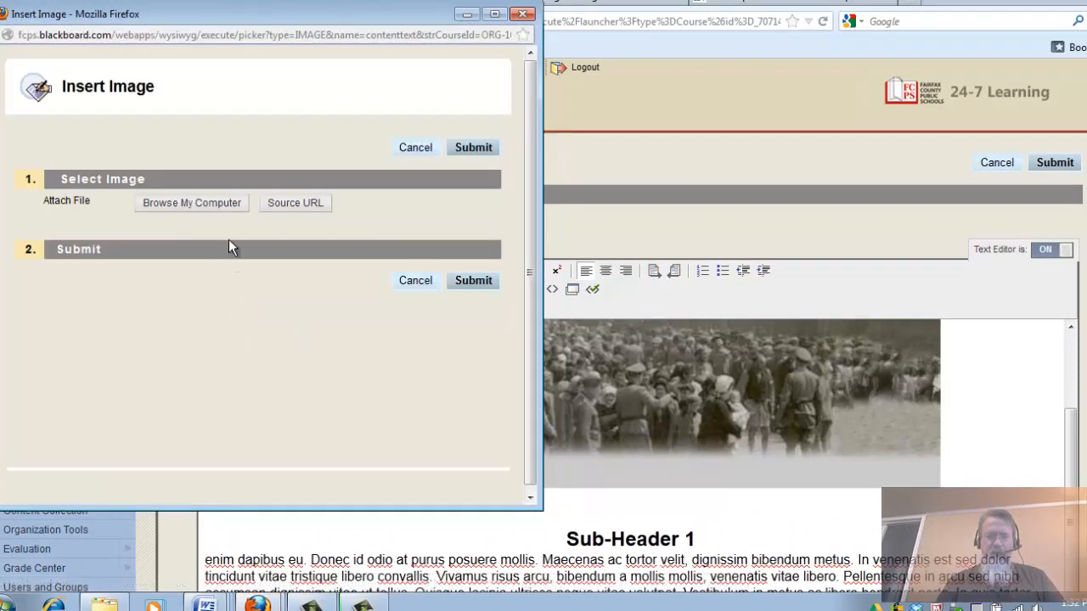
left_click(192, 203)
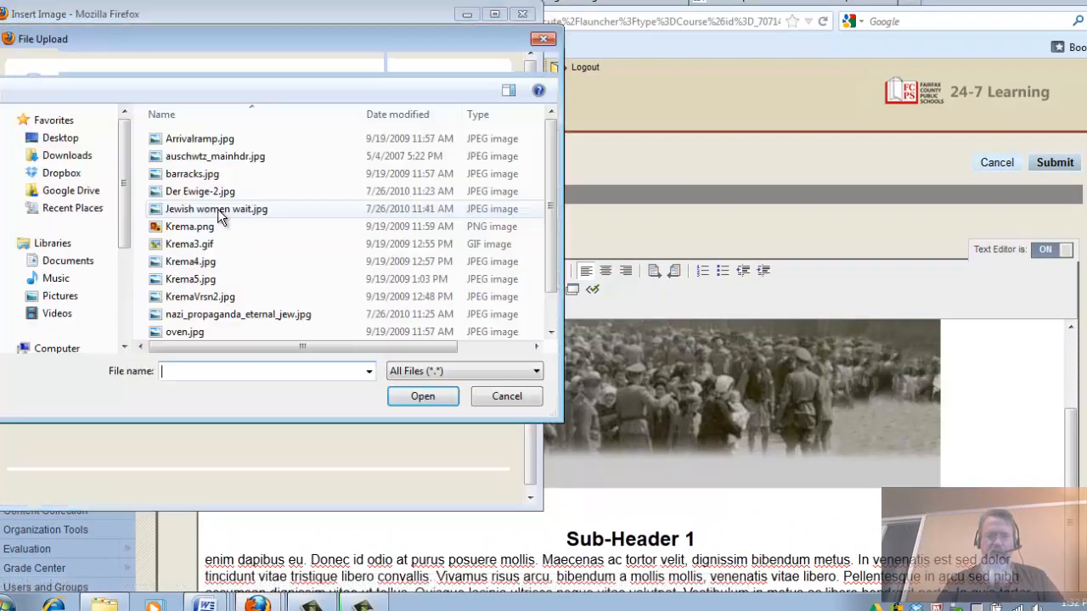
double_click(178, 331)
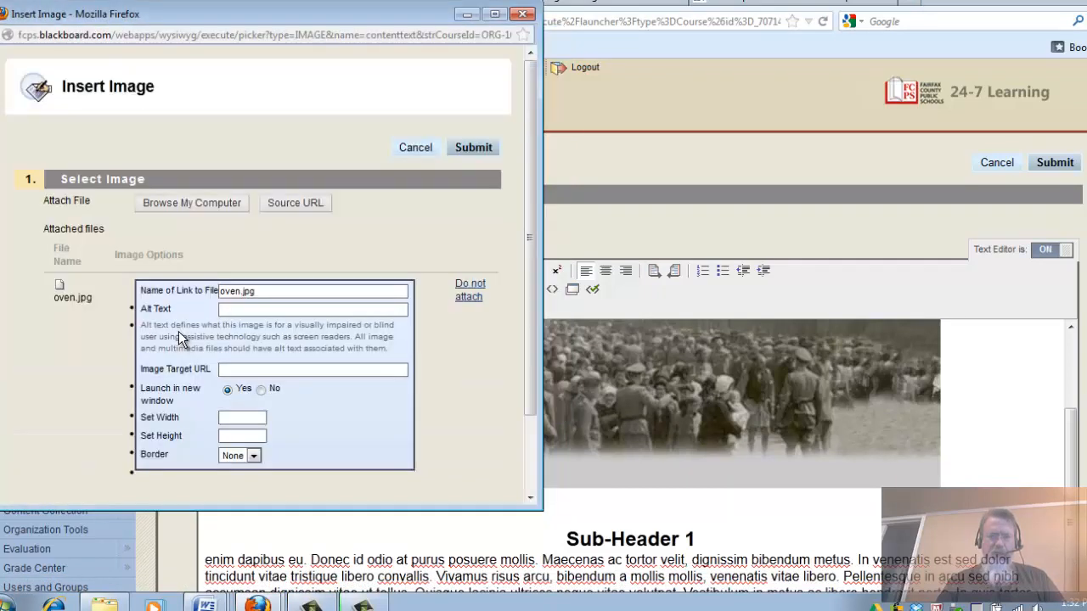
Give the attached oven.jpg the alt text "Oven" and insert it into the page
left_click(273, 311)
type("O")
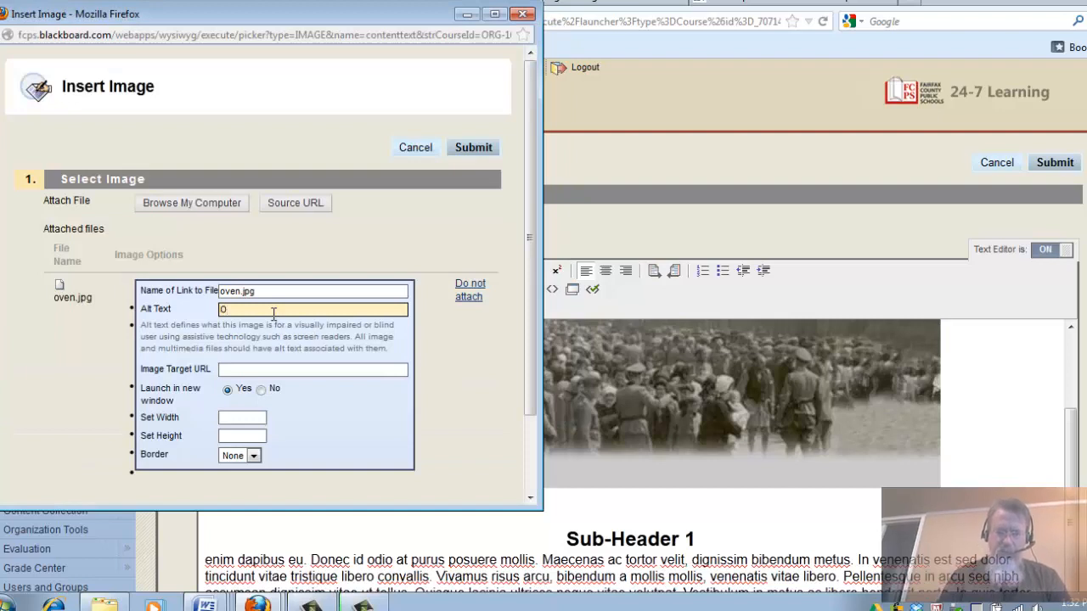
type("ven")
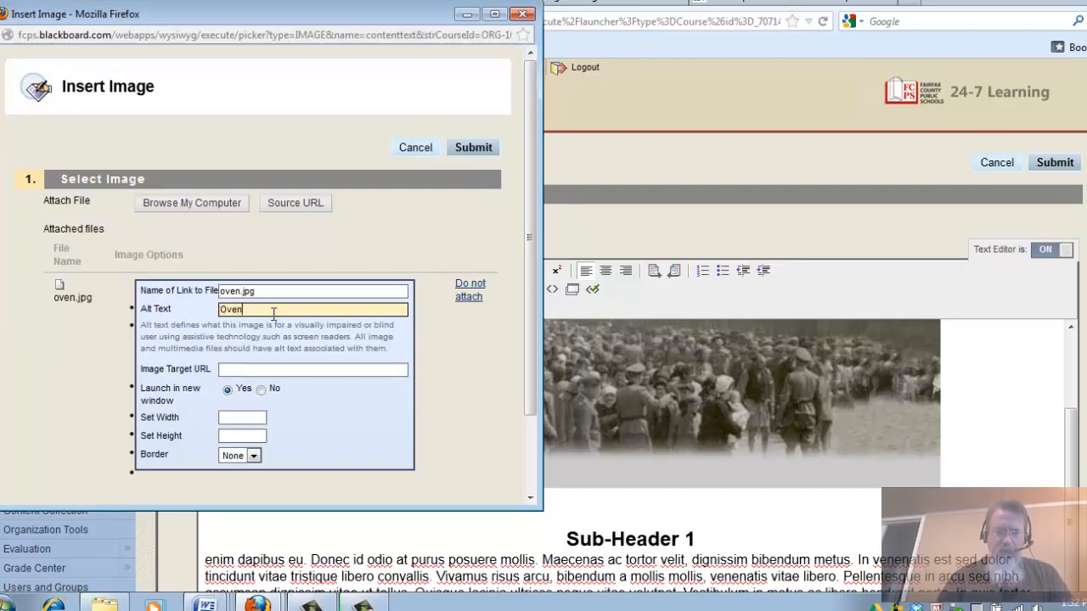
left_click(473, 149)
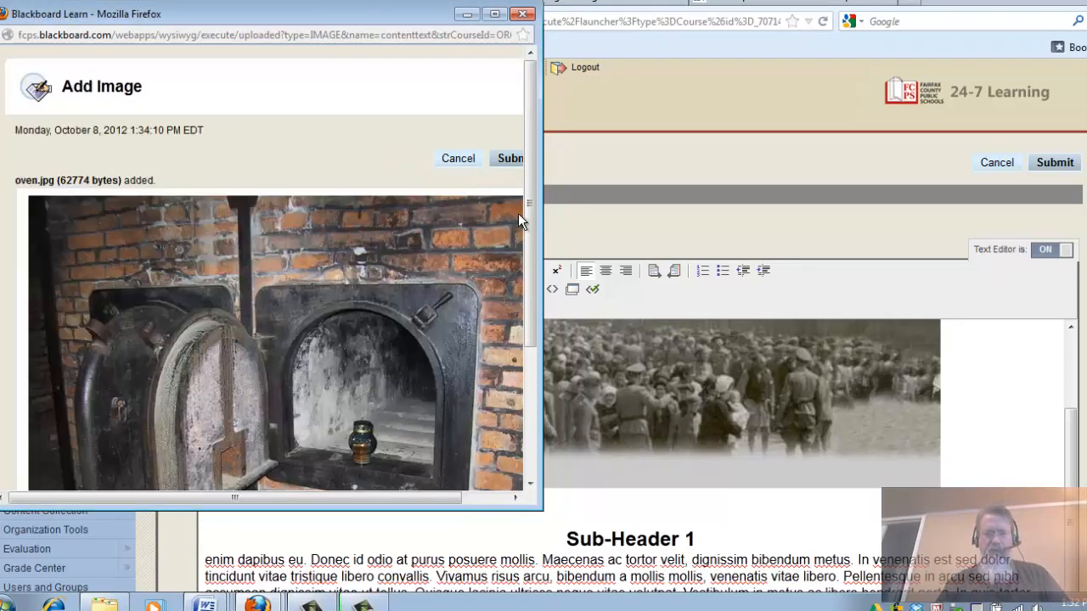
left_click_drag(403, 498, 513, 498)
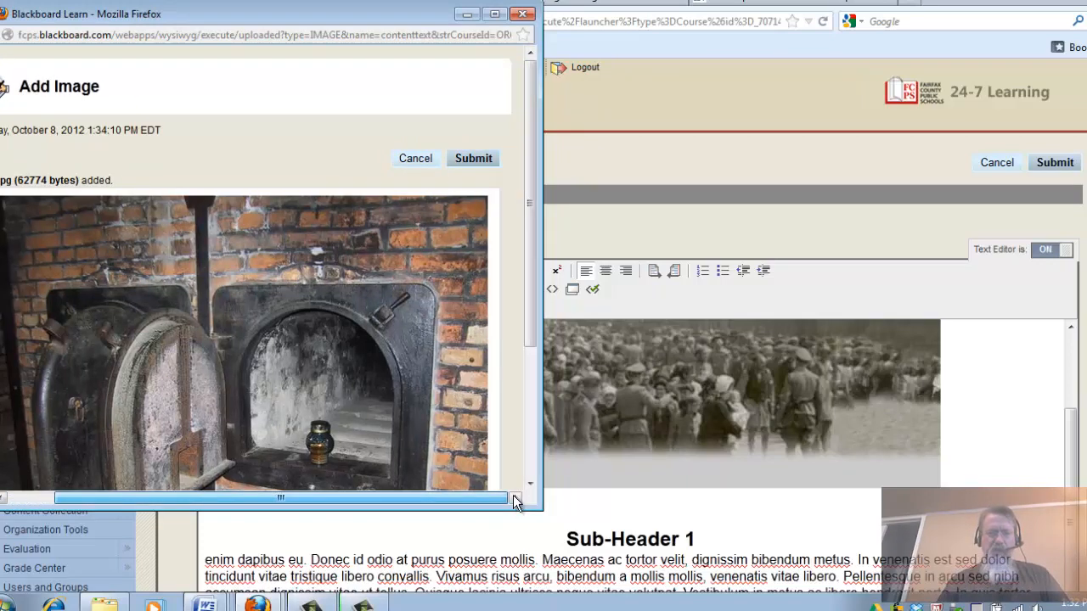
left_click(468, 161)
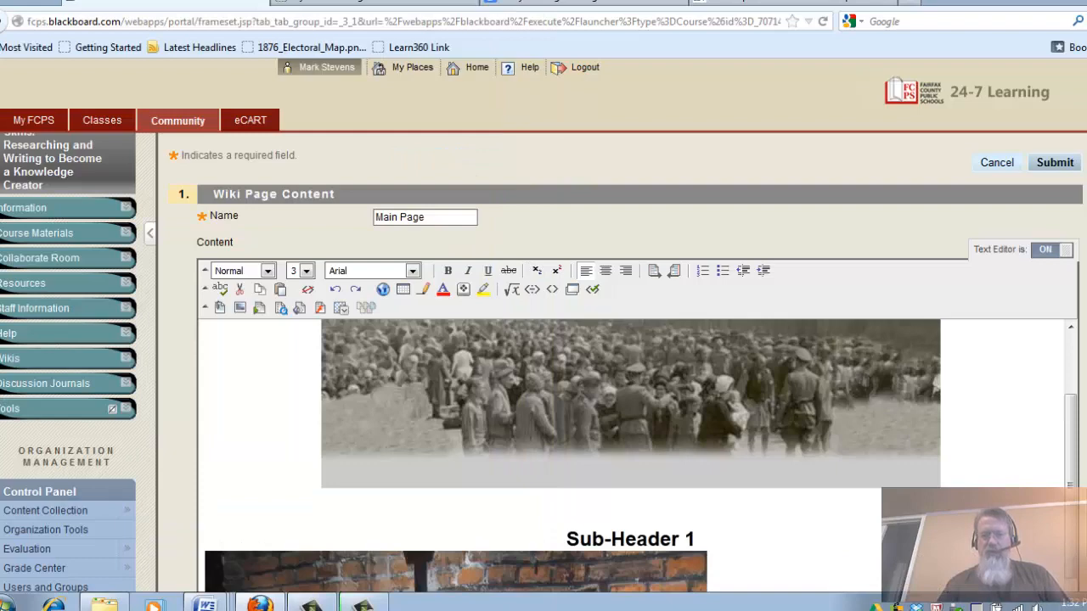
Shrink the oven image under "Sub-Header 1" proportionally to about a third of its size and submit the wiki page
scroll(1082, 520, "down", 5)
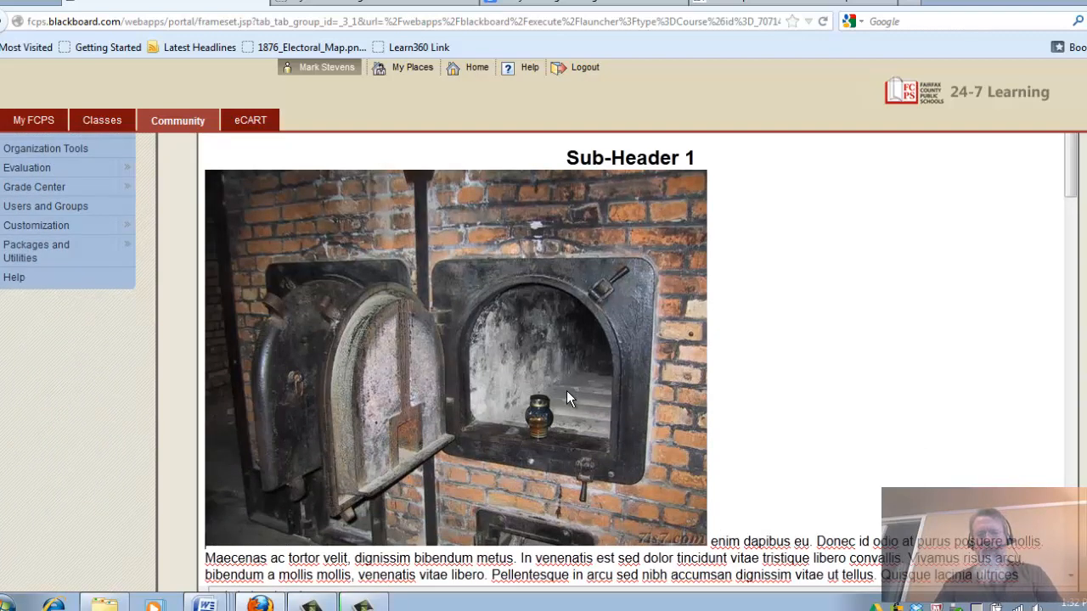
left_click(675, 519)
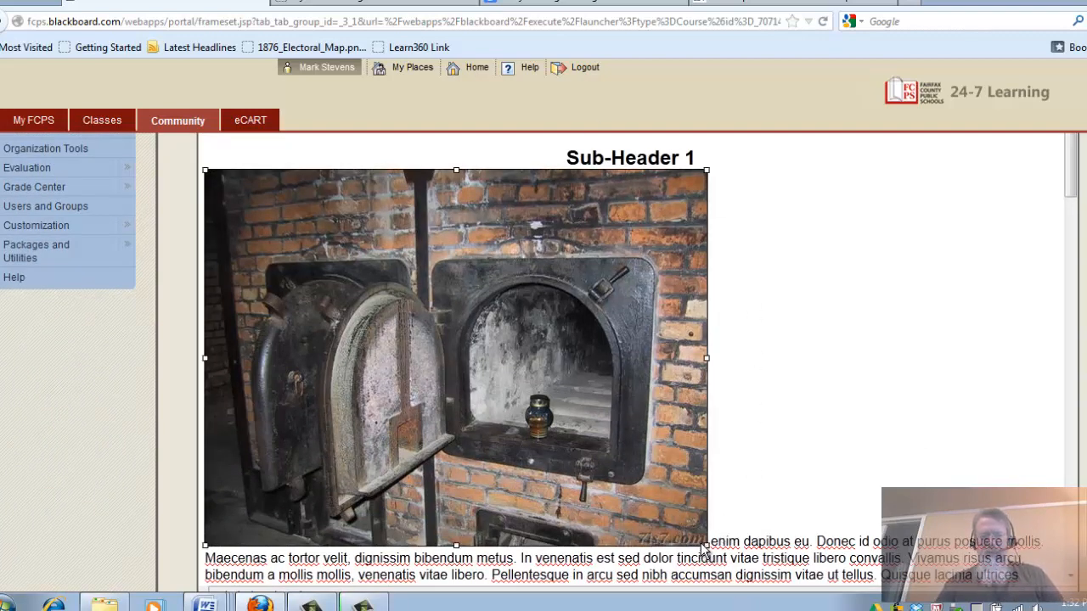
left_click_drag(706, 548, 428, 308)
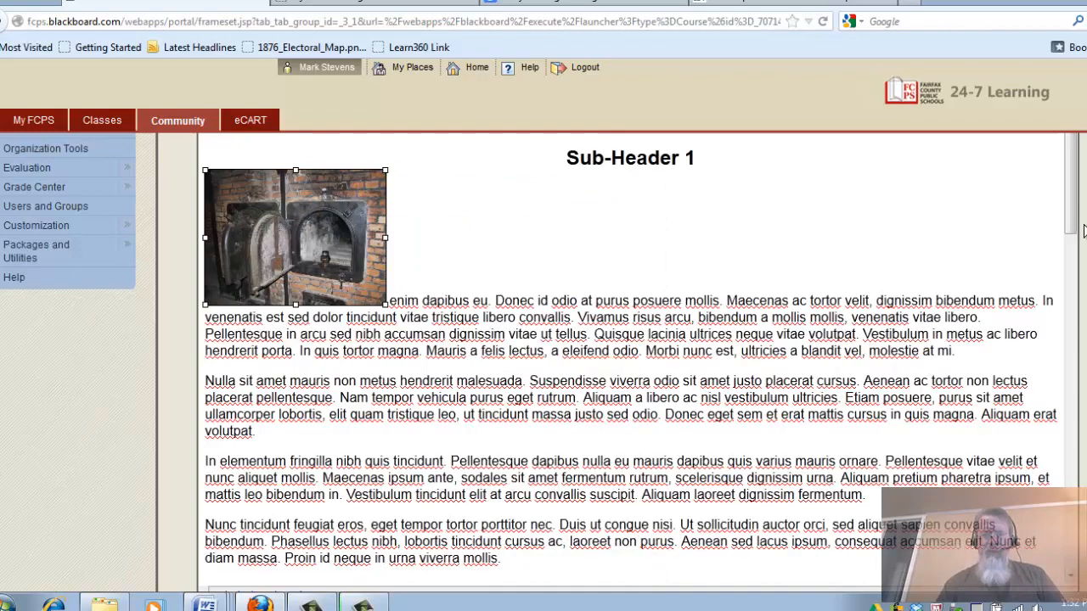
left_click_drag(1086, 382, 1086, 212)
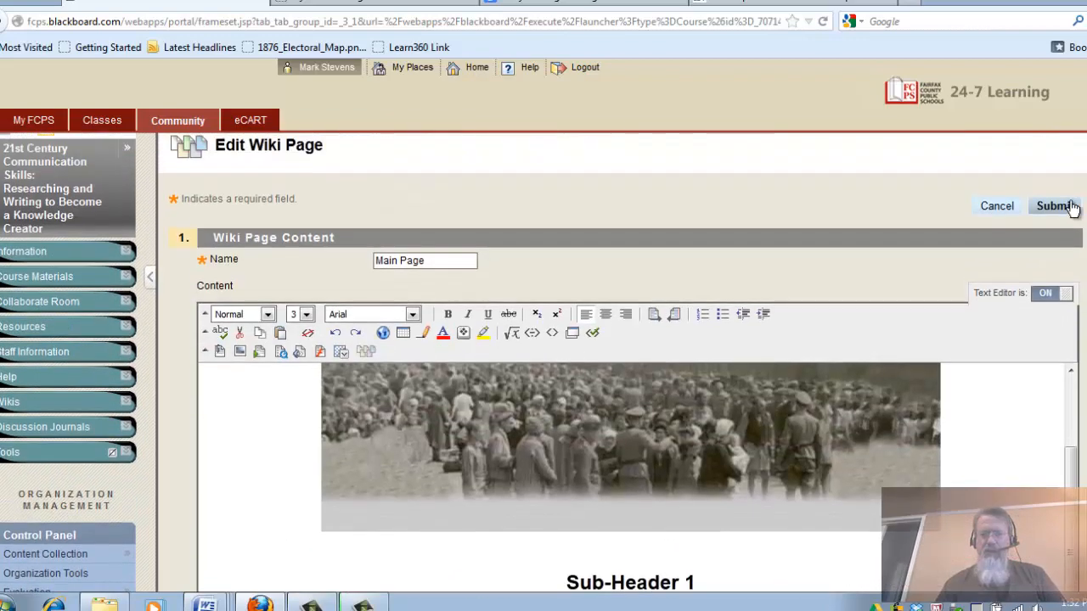
left_click(1057, 205)
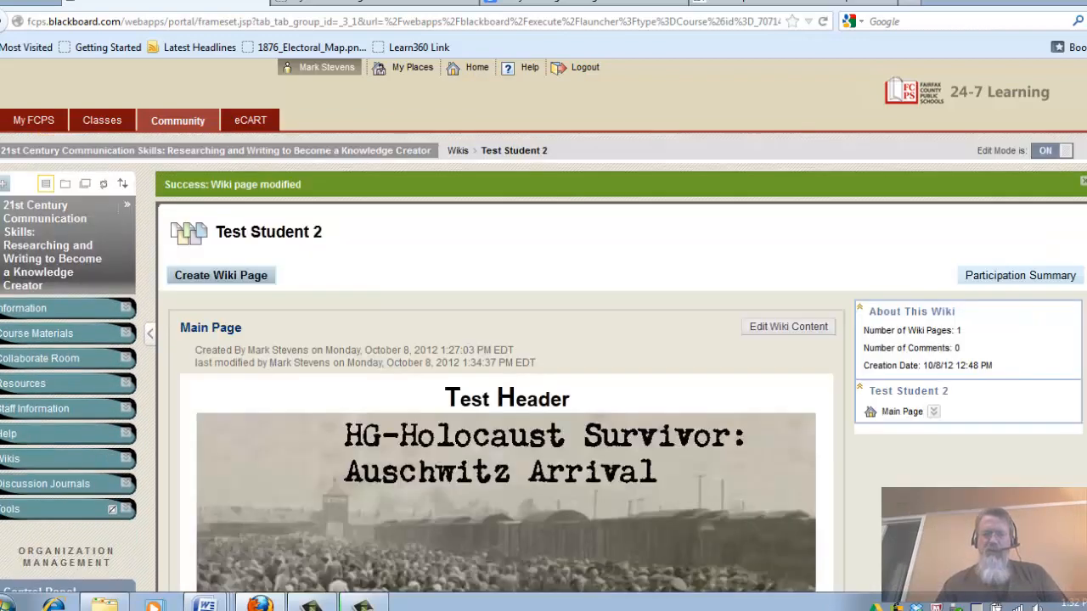
Look over the saved Main Page from the header image down to the resized oven image and its surrounding text
scroll(544, 363, "down", 5)
scroll(544, 363, "up", 3)
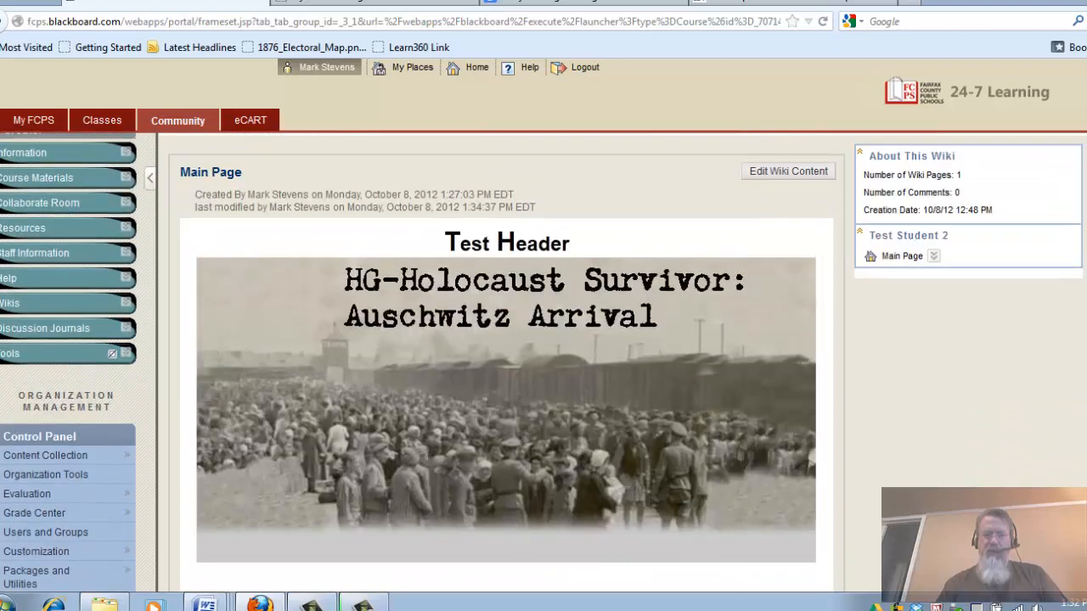
scroll(543, 364, "down", 3)
scroll(431, 496, "down", 2)
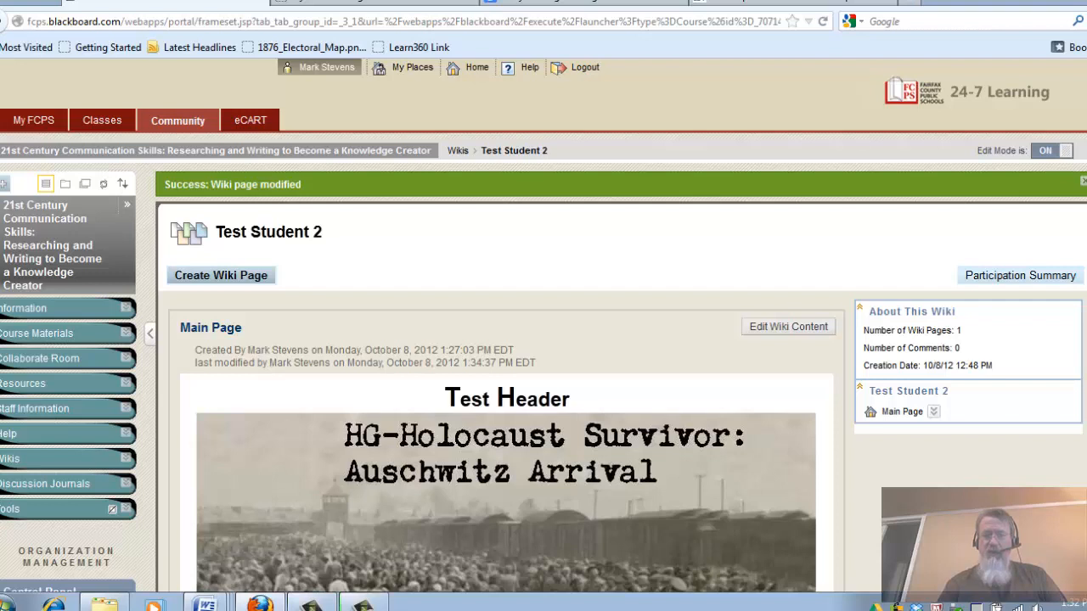
scroll(544, 363, "down", 1)
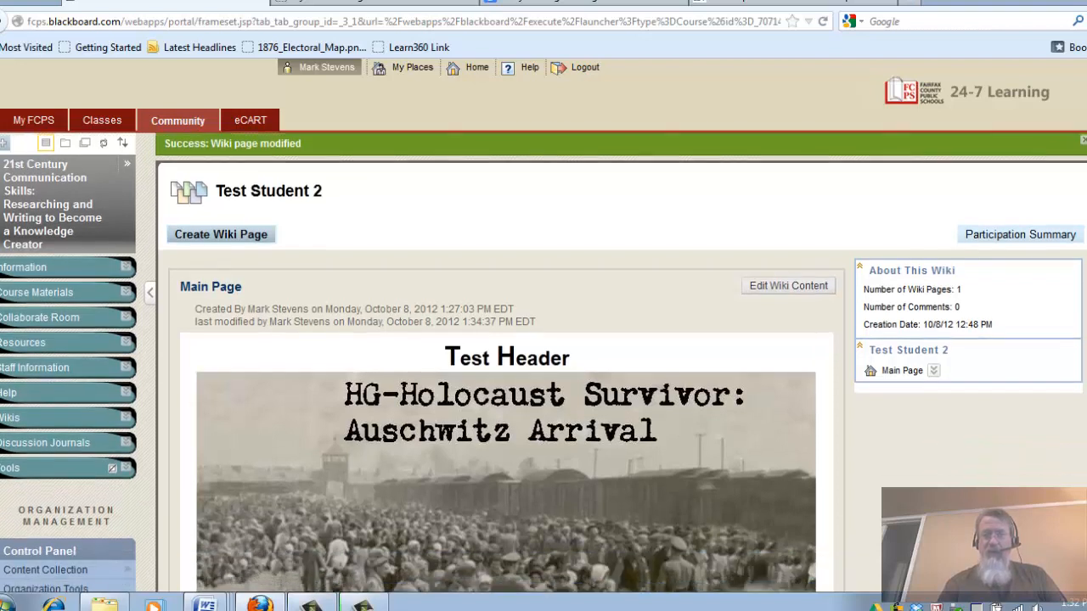